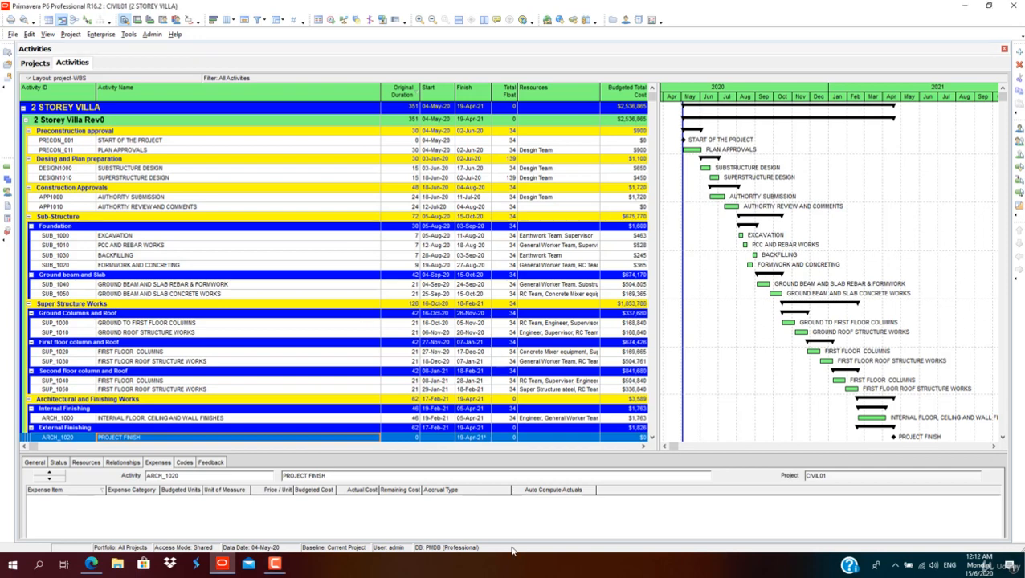
Step: Remove the Resources and Budgeted Total Cost columns from the activity table
{"action": "right_click", "coordinate": [536, 97]}
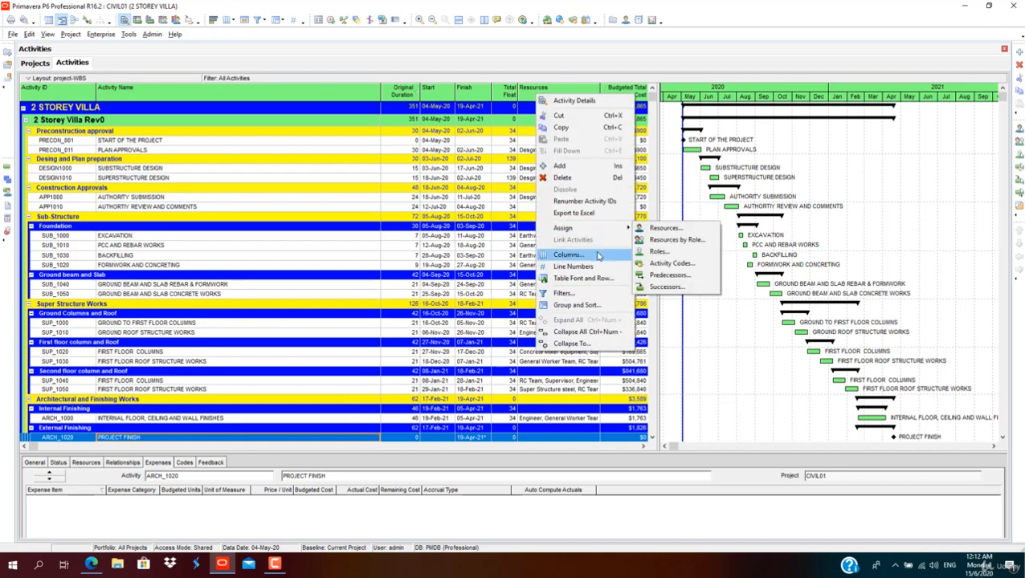
{"action": "left_click", "coordinate": [598, 256]}
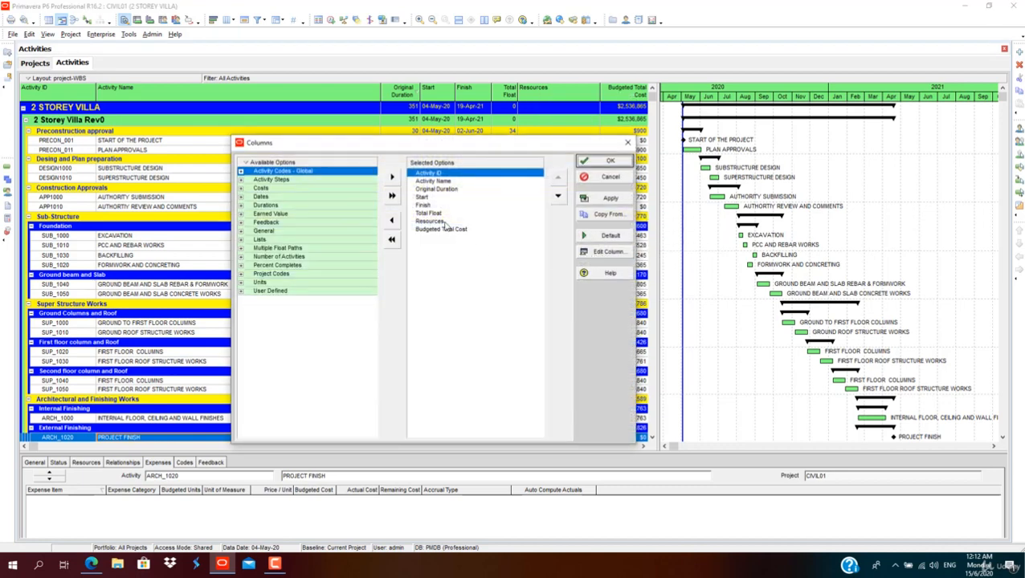
{"action": "left_click", "coordinate": [444, 222]}
{"action": "left_click", "coordinate": [392, 219]}
{"action": "left_click", "coordinate": [392, 220]}
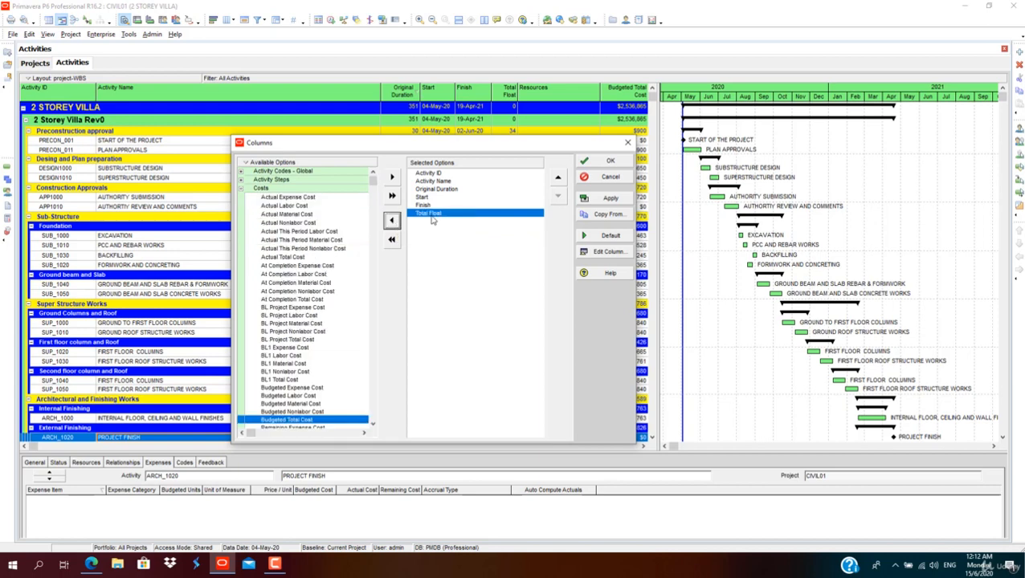
{"action": "left_click", "coordinate": [609, 198]}
{"action": "left_click", "coordinate": [607, 160]}
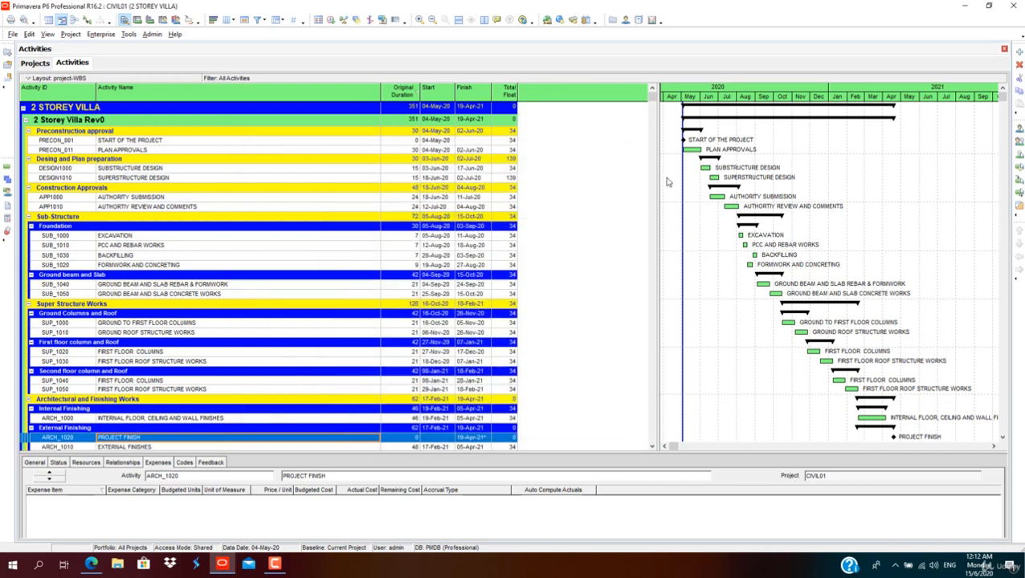
Step: Add a new baseline to the 2 STOREY VILLA project by saving a copy of the current project
{"action": "left_click_drag", "start_coordinate": [657, 177], "coordinate": [533, 193]}
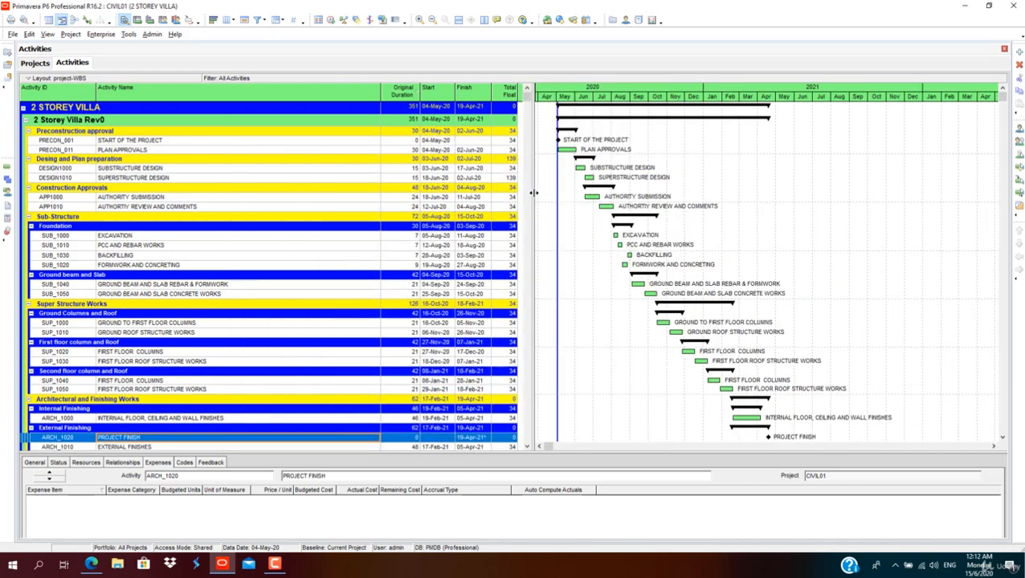
{"action": "left_click", "coordinate": [71, 34]}
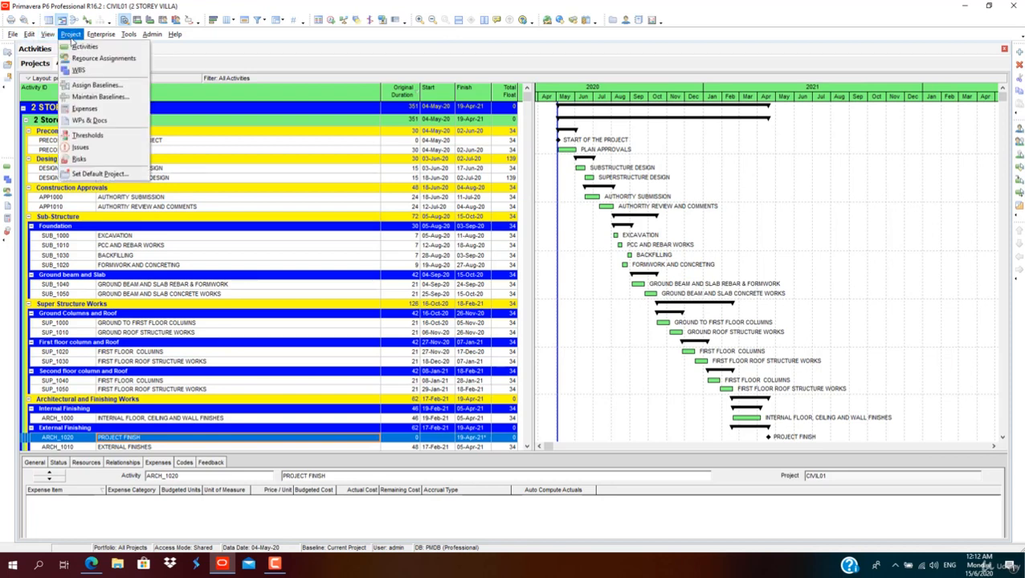
{"action": "left_click", "coordinate": [87, 97]}
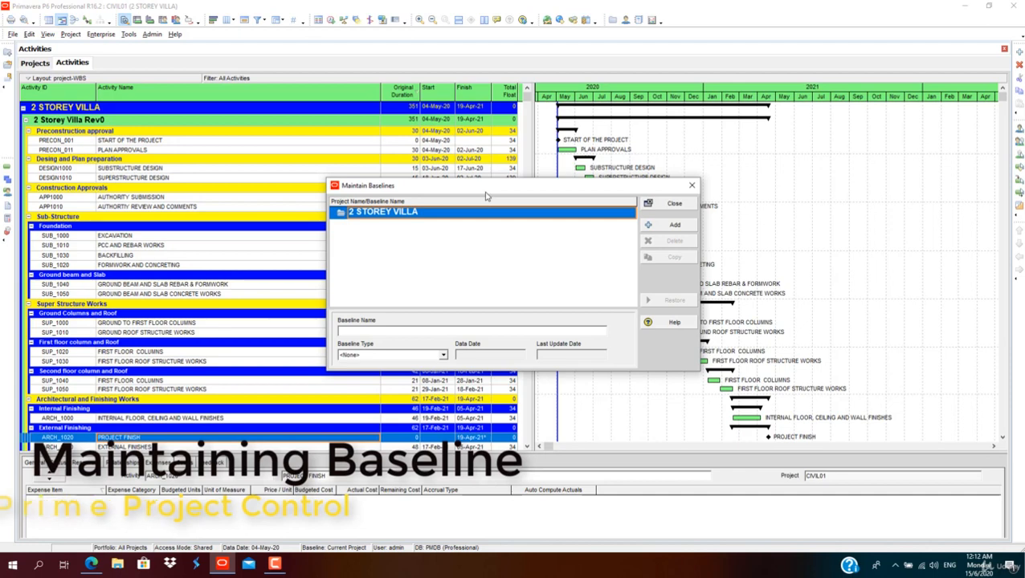
{"action": "left_click_drag", "start_coordinate": [485, 196], "coordinate": [444, 223]}
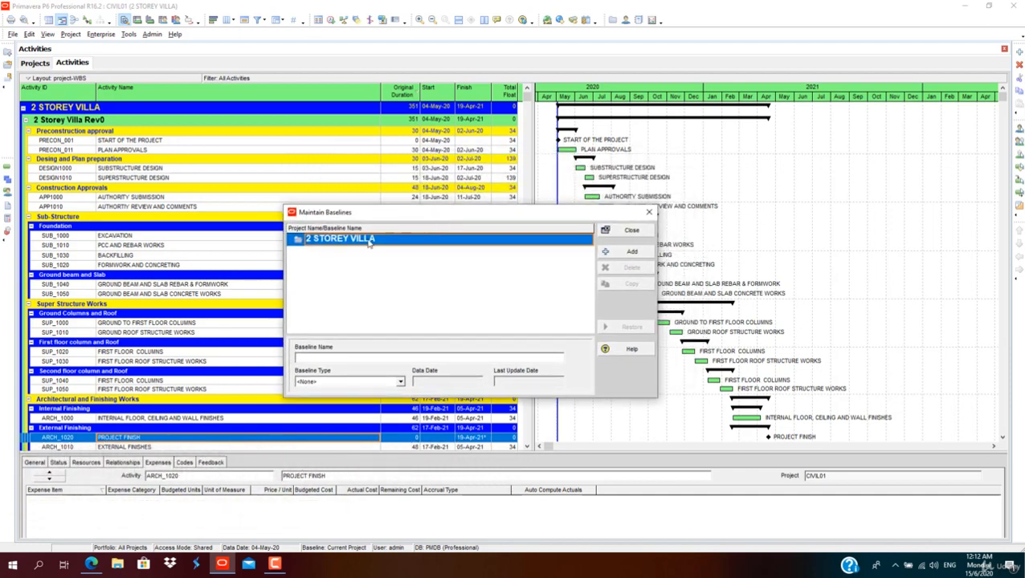
{"action": "left_click", "coordinate": [630, 253]}
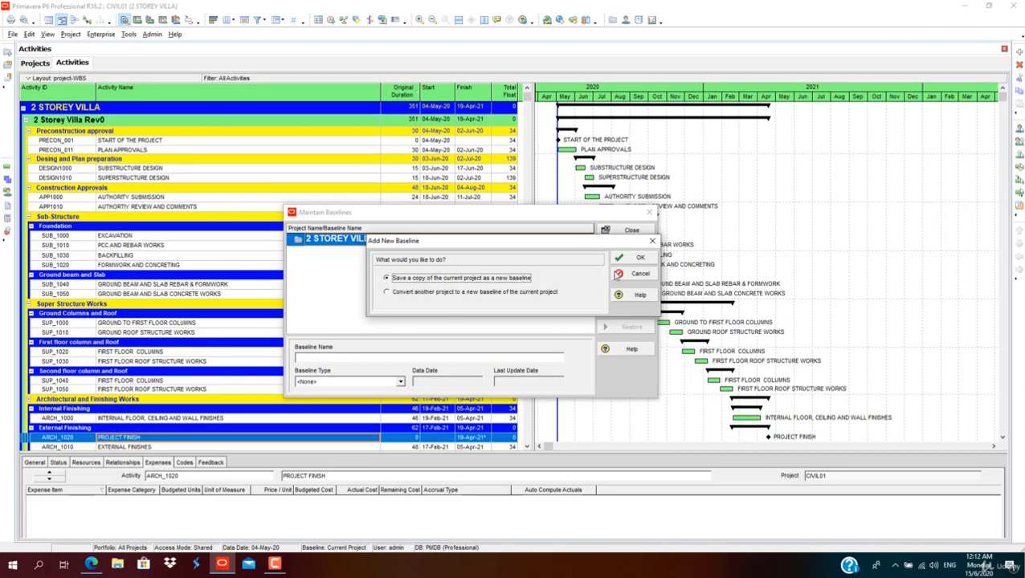
{"action": "left_click", "coordinate": [638, 257]}
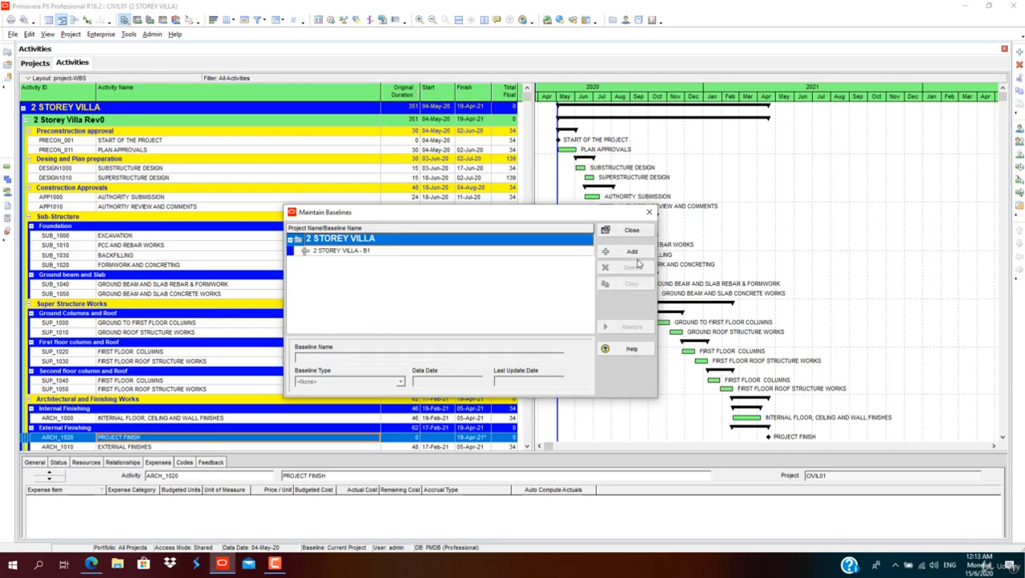
Step: Duplicate the 2 STOREY VILLA - B1 baseline and delete the duplicate 2 STOREY VILLA - B2
{"action": "left_click", "coordinate": [449, 252]}
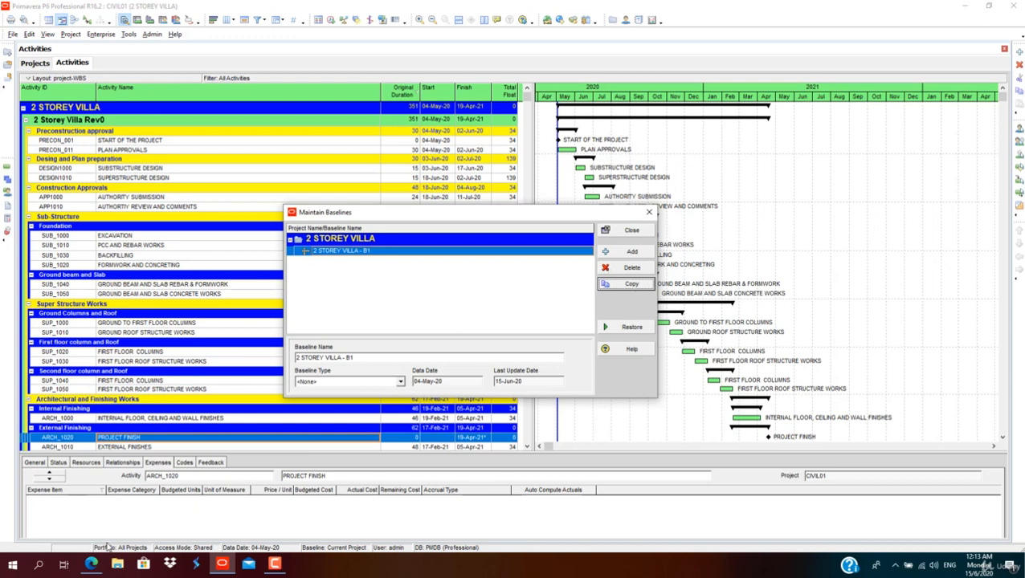
{"action": "left_click", "coordinate": [625, 281]}
{"action": "left_click", "coordinate": [359, 261]}
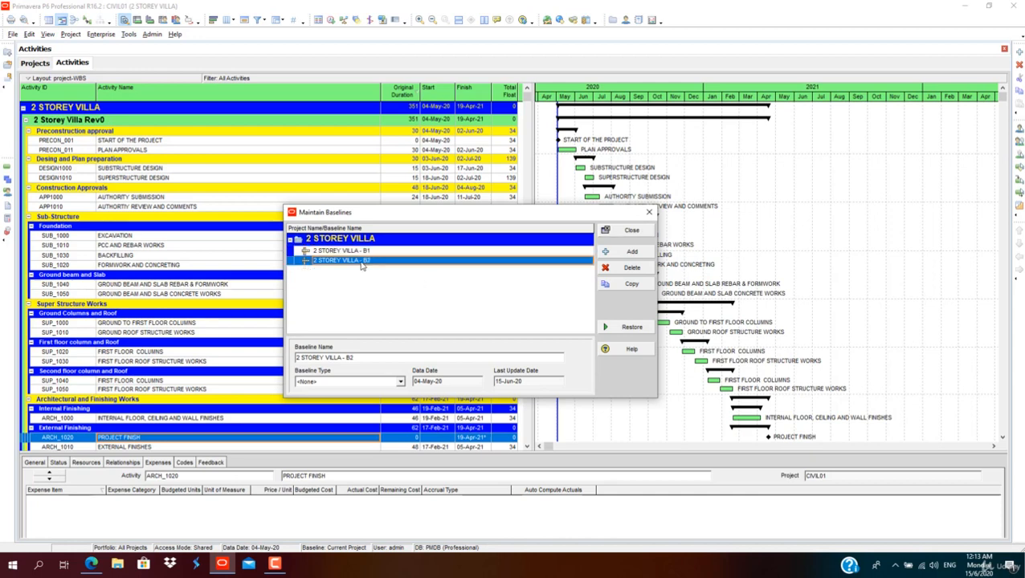
{"action": "left_click", "coordinate": [634, 270]}
{"action": "left_click", "coordinate": [474, 304]}
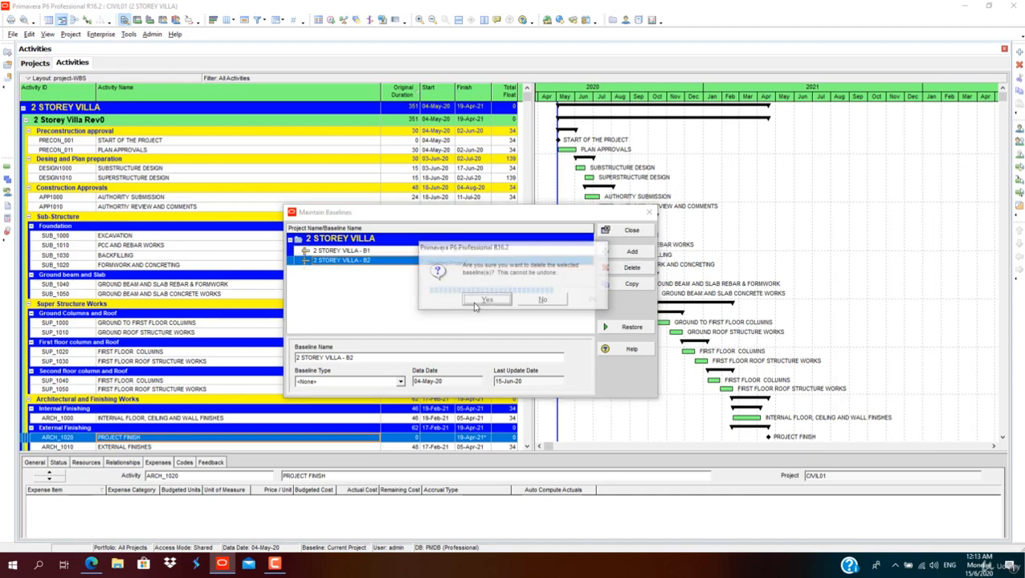
{"action": "left_click", "coordinate": [514, 300]}
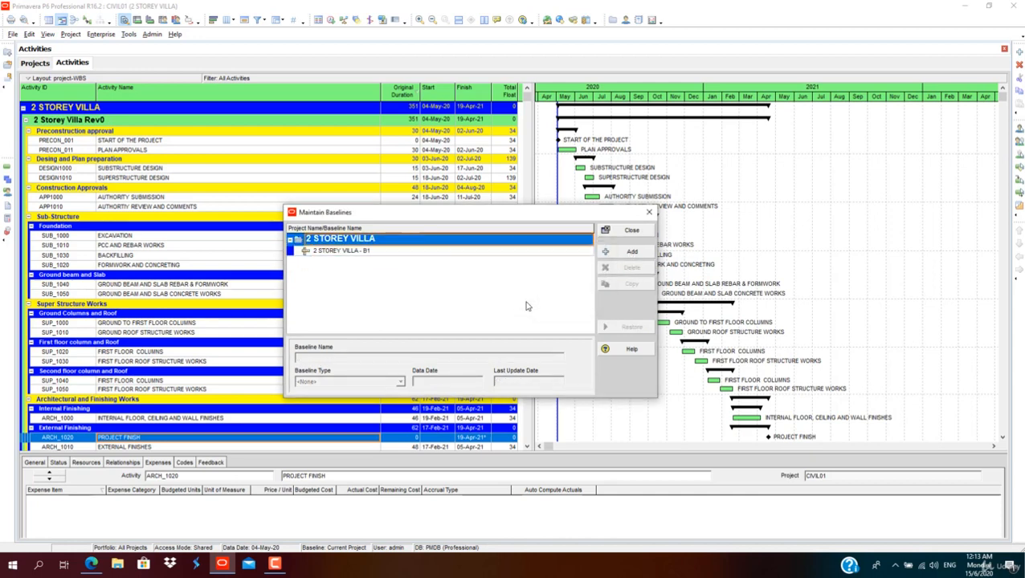
Step: Set the 2 STOREY VILLA - B1 baseline's type to Initial Planning Baseline and close the baseline list
{"action": "left_click", "coordinate": [372, 255]}
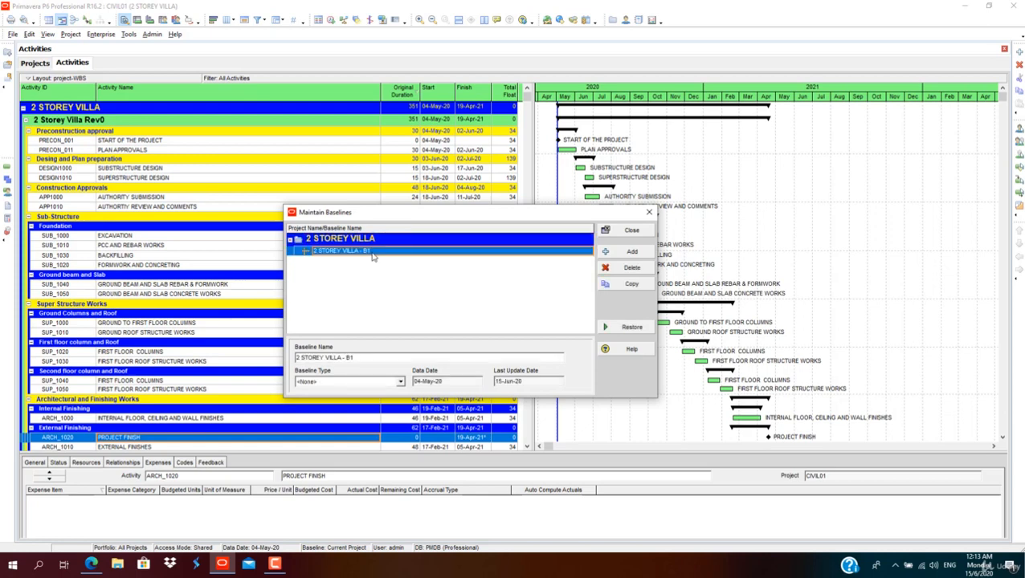
{"action": "left_click", "coordinate": [400, 382]}
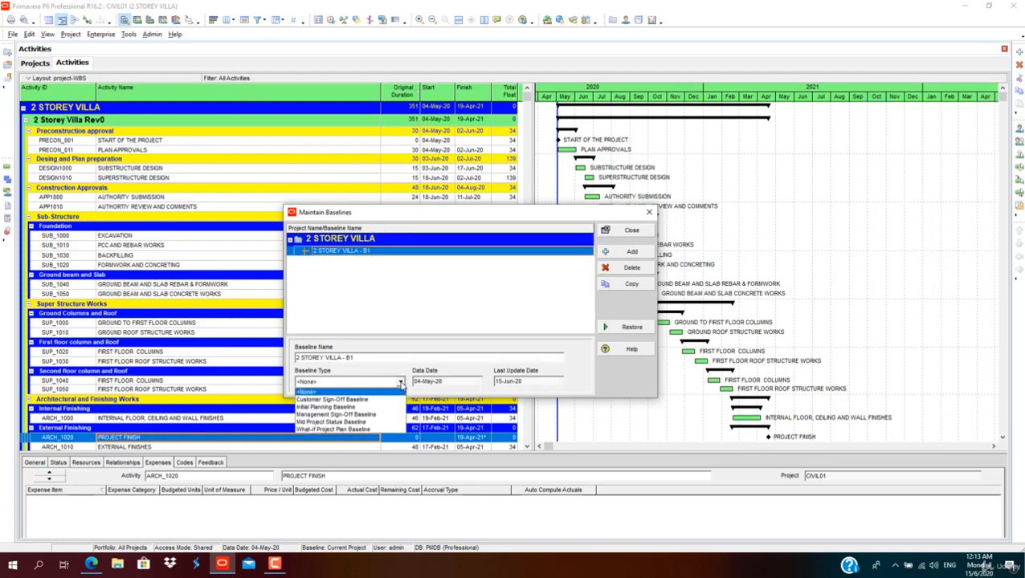
{"action": "left_click", "coordinate": [351, 408]}
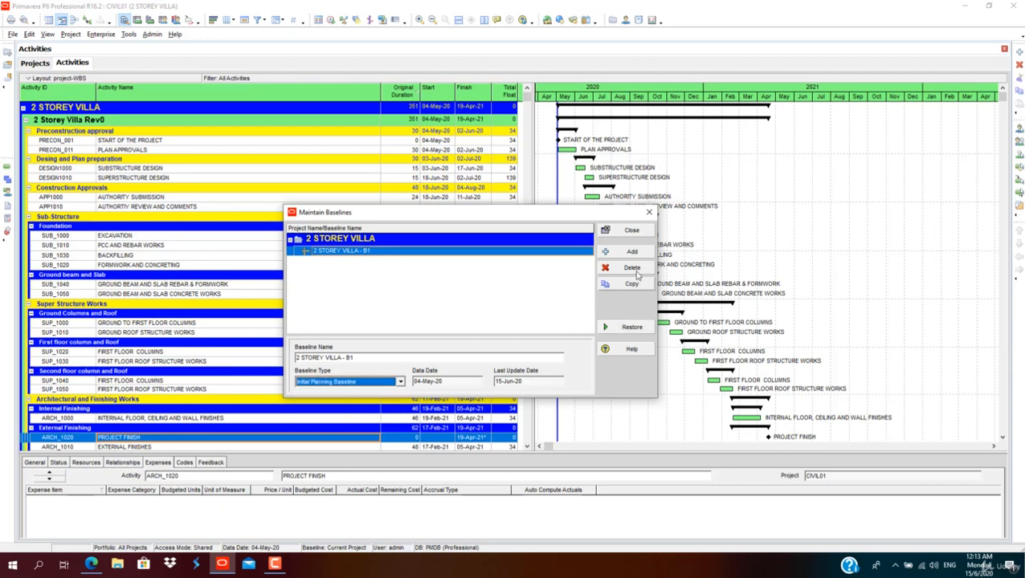
{"action": "left_click", "coordinate": [632, 231]}
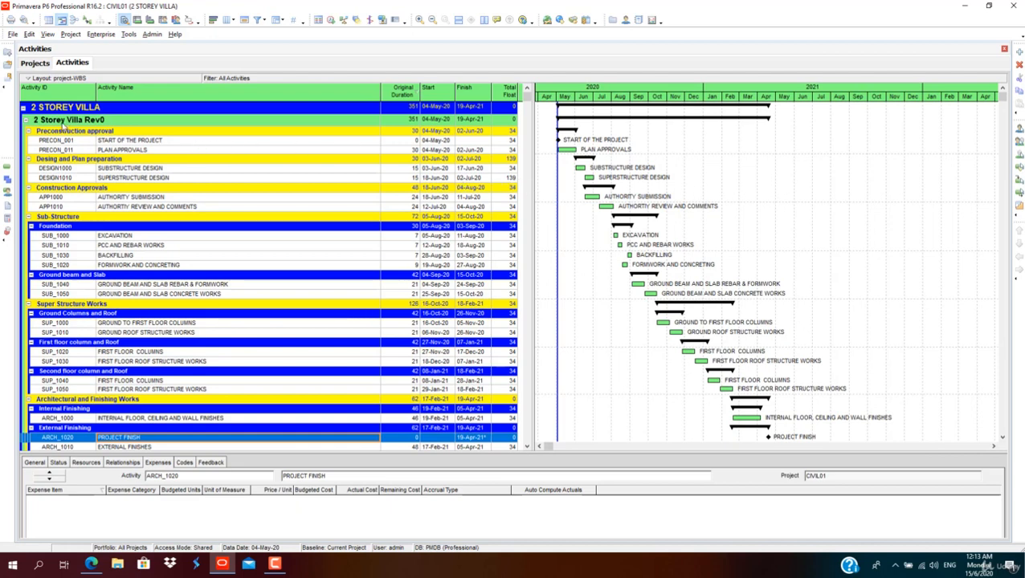
Step: Assign 2 STOREY VILLA - B1 as the project baseline for CIVIL01
{"action": "left_click", "coordinate": [71, 34]}
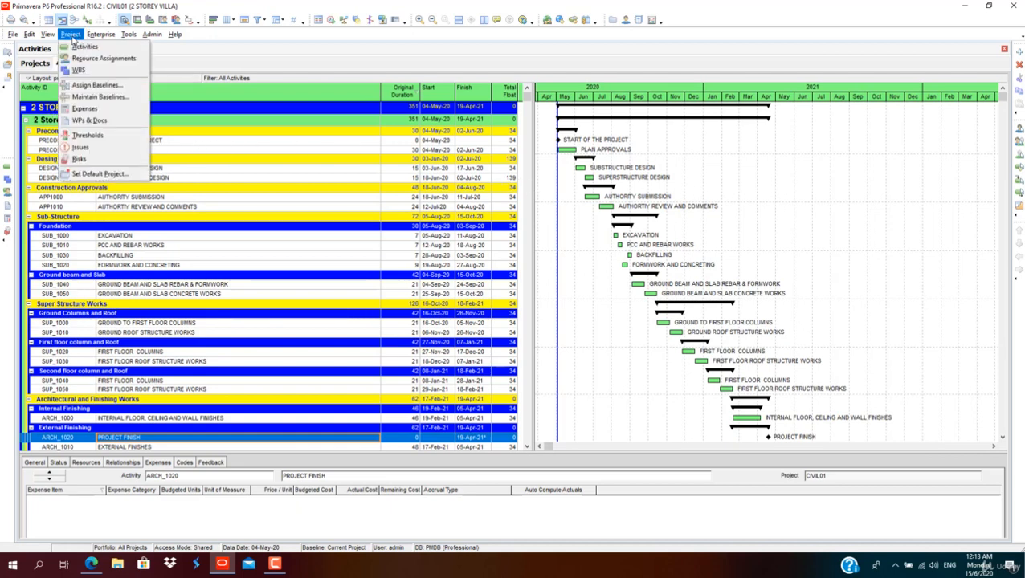
{"action": "left_click", "coordinate": [89, 85]}
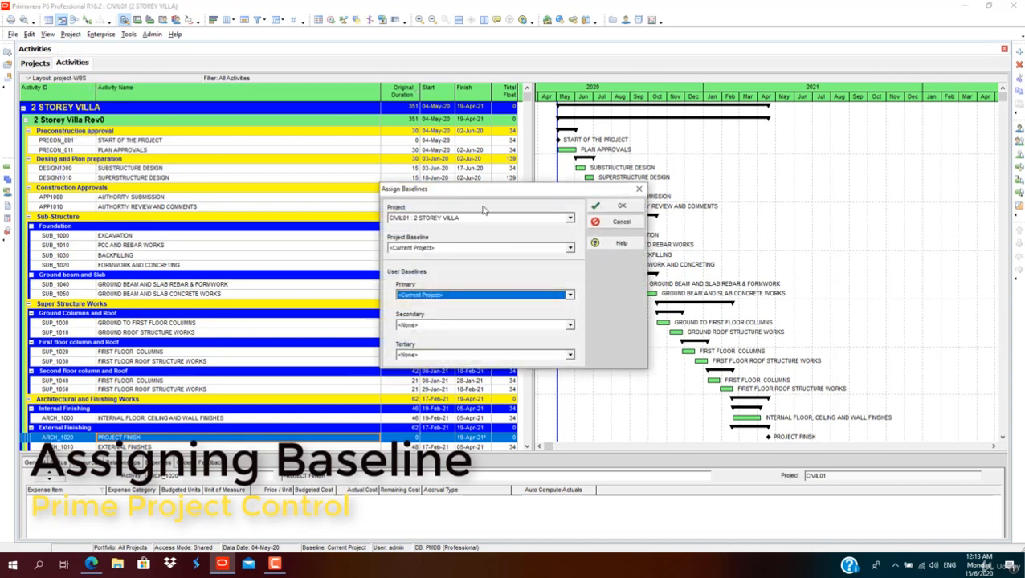
{"action": "left_click", "coordinate": [568, 218]}
{"action": "left_click", "coordinate": [564, 227]}
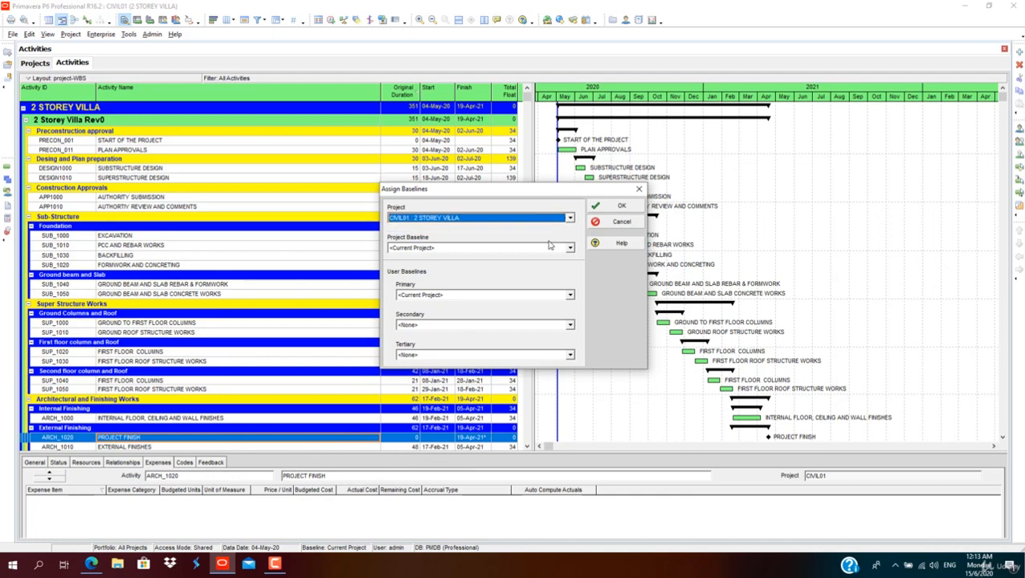
{"action": "left_click", "coordinate": [550, 248]}
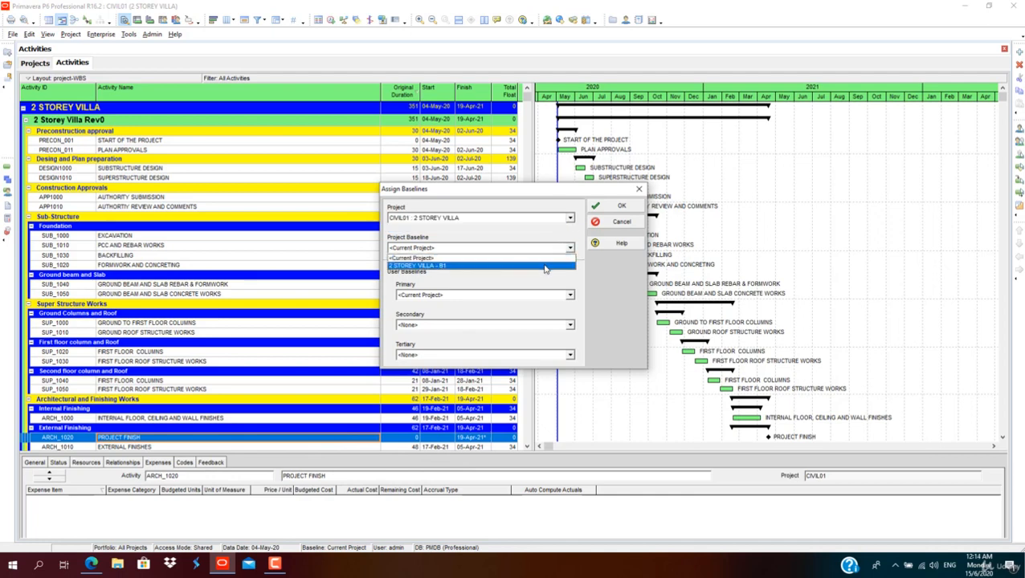
{"action": "left_click", "coordinate": [545, 266]}
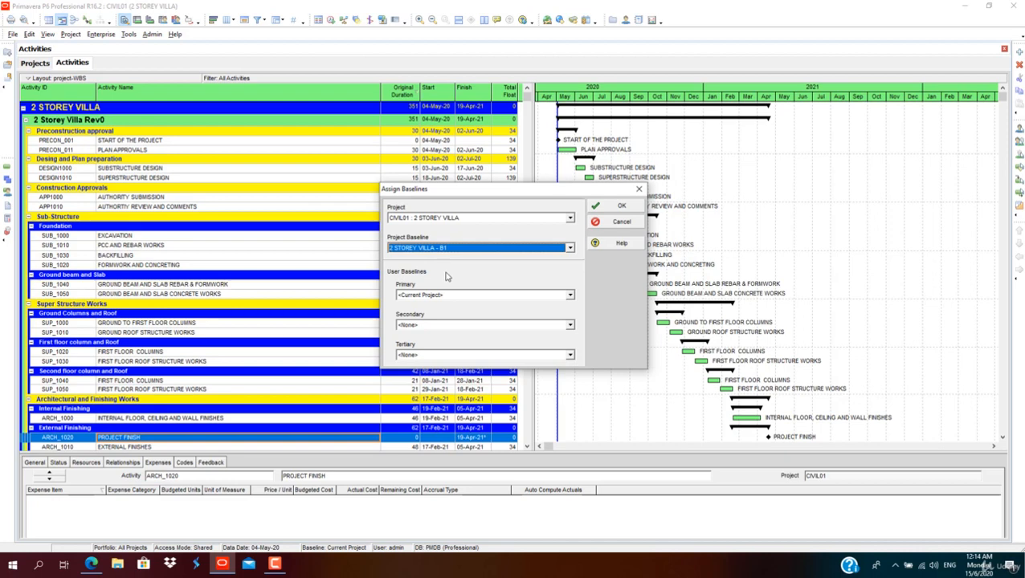
Step: Set the primary user baseline to 2 STOREY VILLA - B1 and confirm the baseline assignment
{"action": "left_click", "coordinate": [459, 296]}
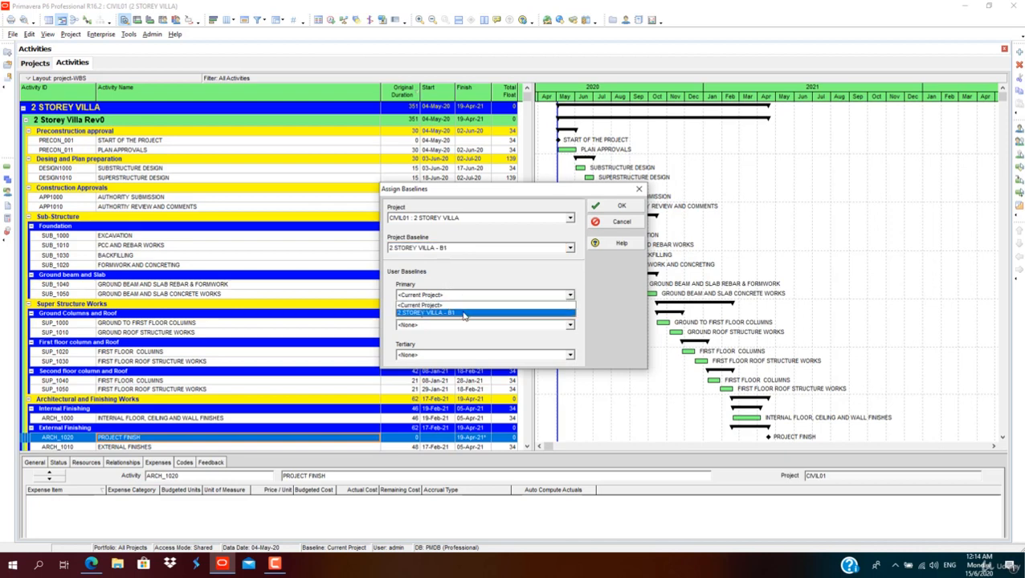
{"action": "left_click", "coordinate": [463, 313]}
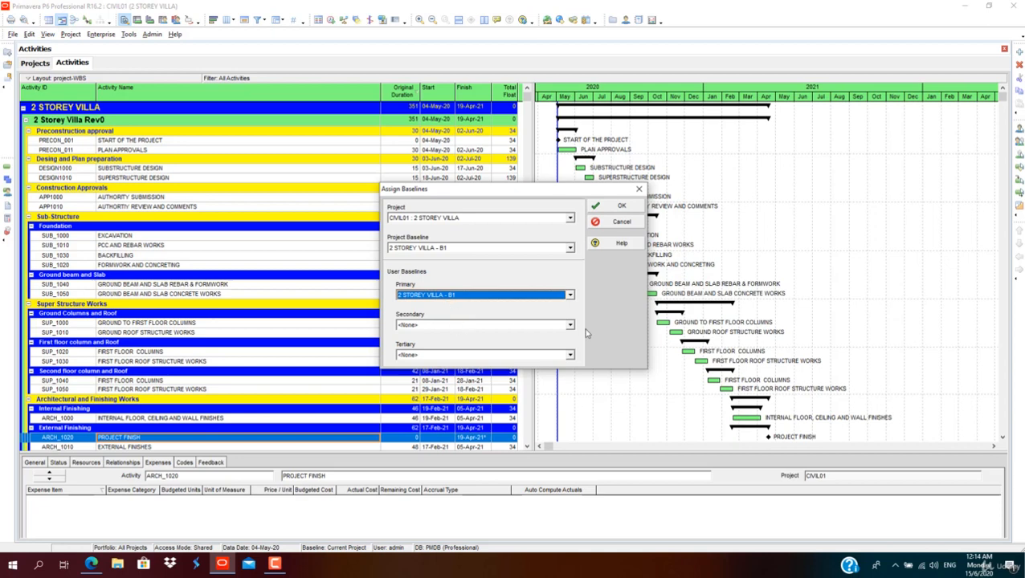
{"action": "left_click", "coordinate": [570, 296]}
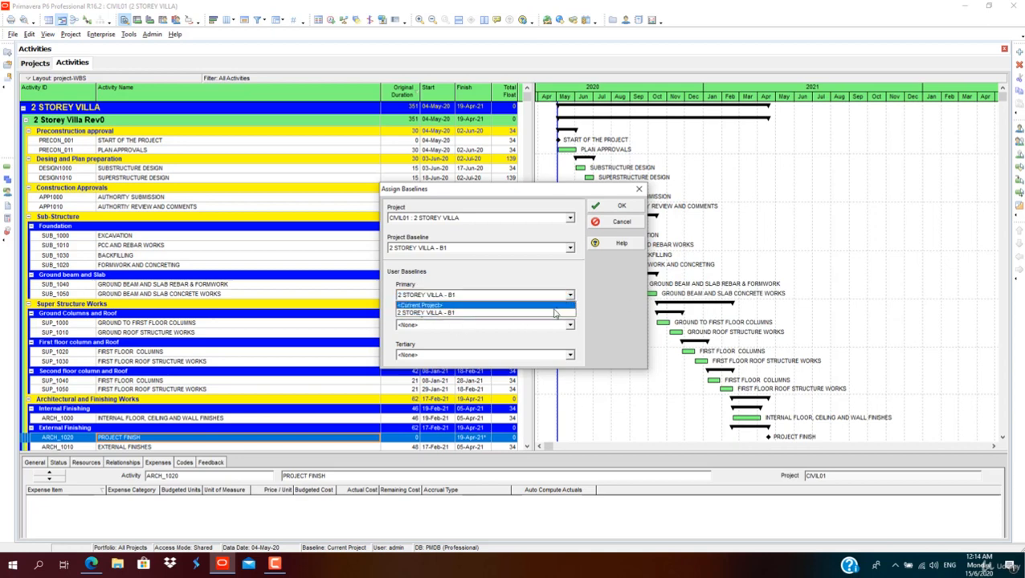
{"action": "left_click", "coordinate": [554, 313]}
{"action": "left_click", "coordinate": [620, 206]}
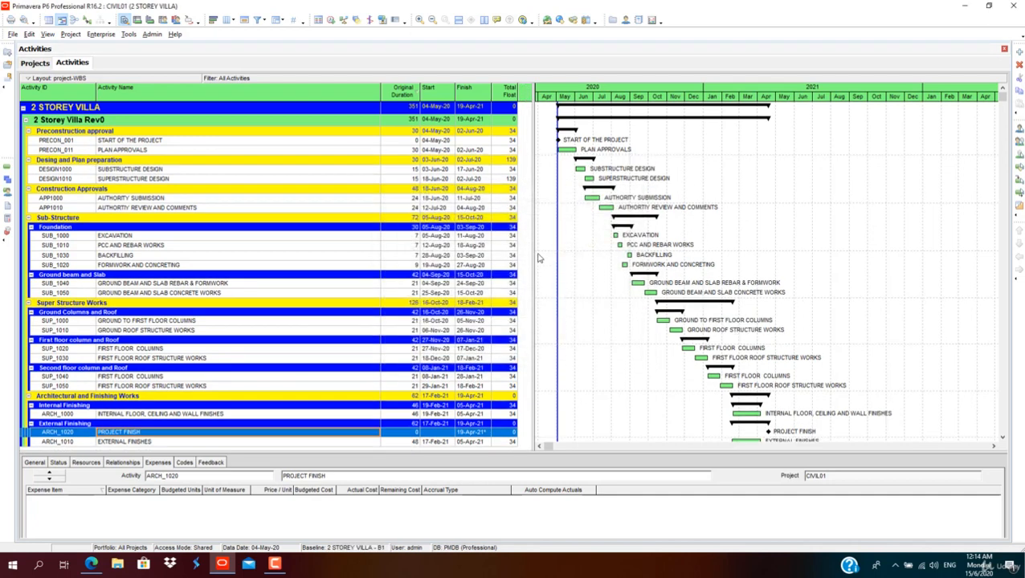
Step: Add the BL Project Start and BL Project Finish date columns to the activity table
{"action": "left_click_drag", "start_coordinate": [533, 251], "coordinate": [639, 251]}
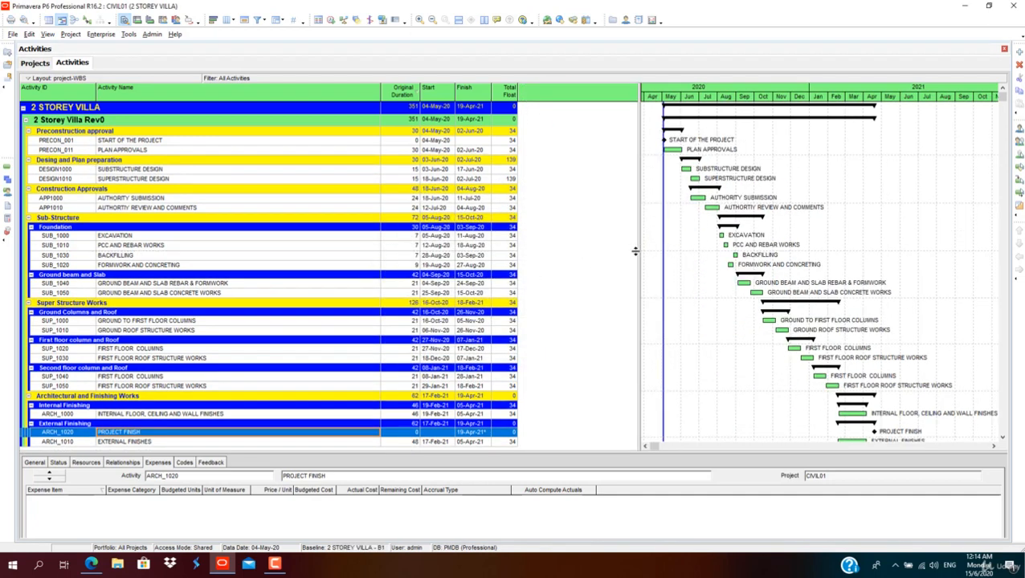
{"action": "right_click", "coordinate": [557, 96]}
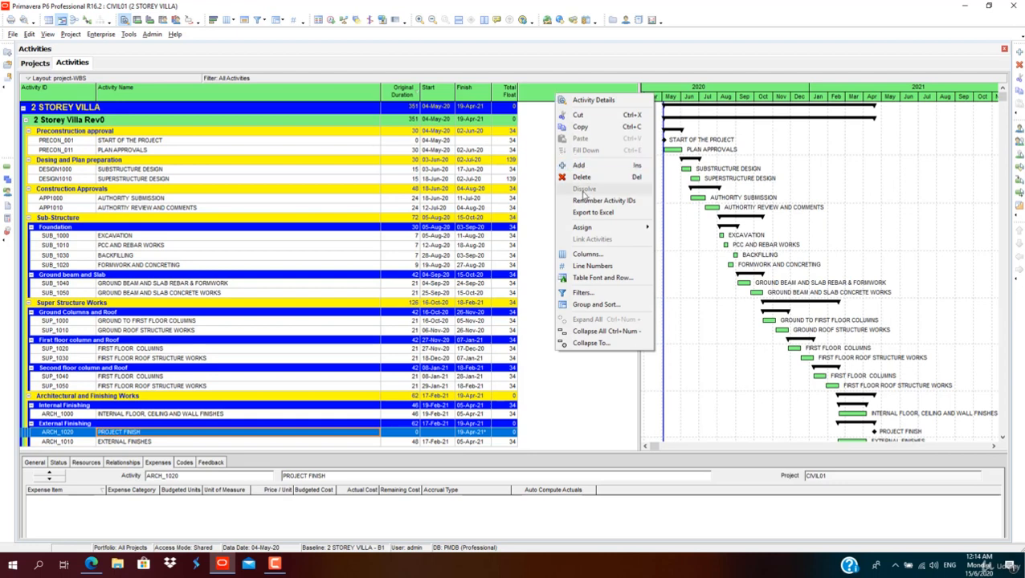
{"action": "left_click", "coordinate": [586, 254]}
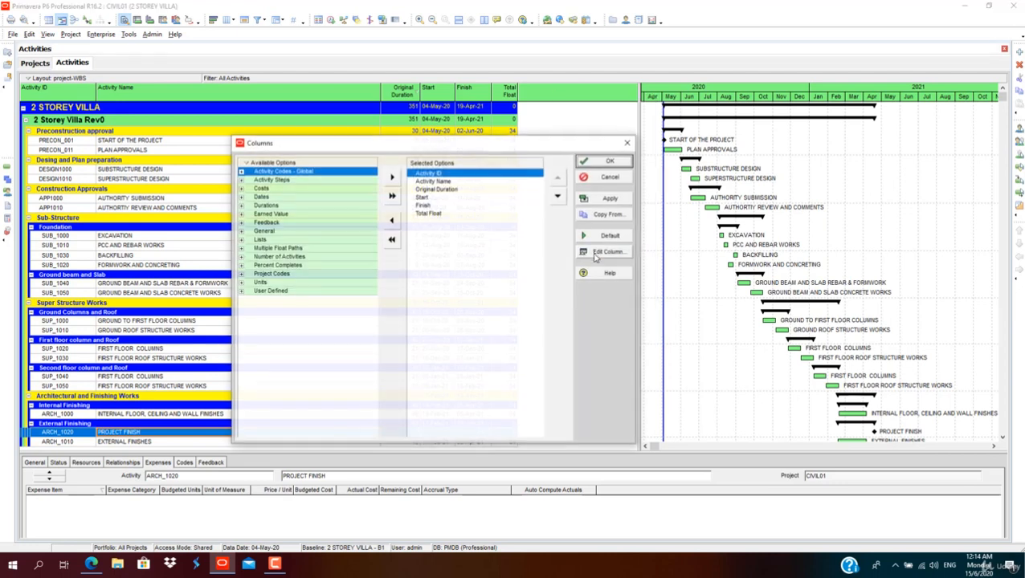
{"action": "left_click_drag", "start_coordinate": [560, 146], "coordinate": [626, 129]}
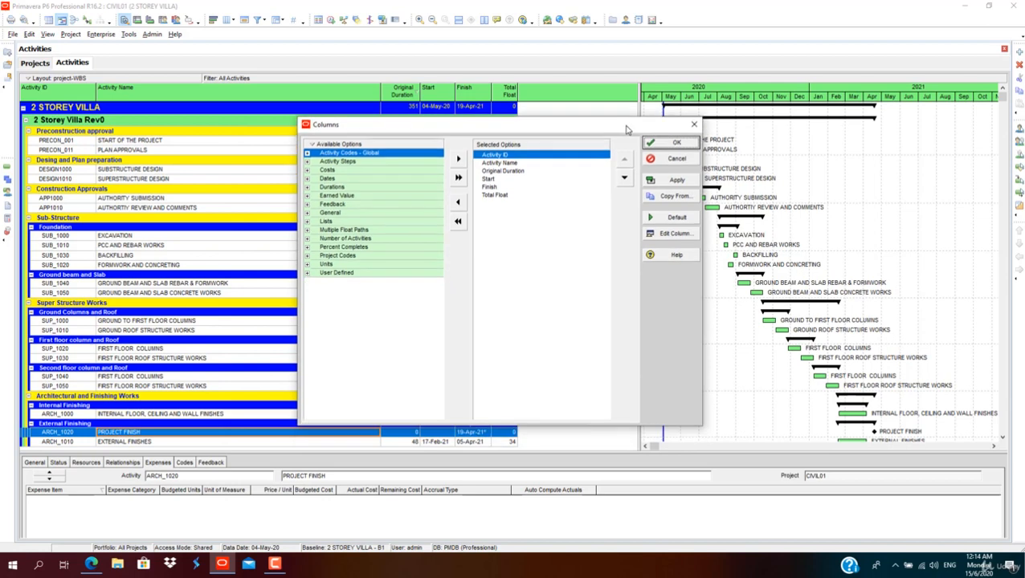
{"action": "left_click", "coordinate": [310, 181]}
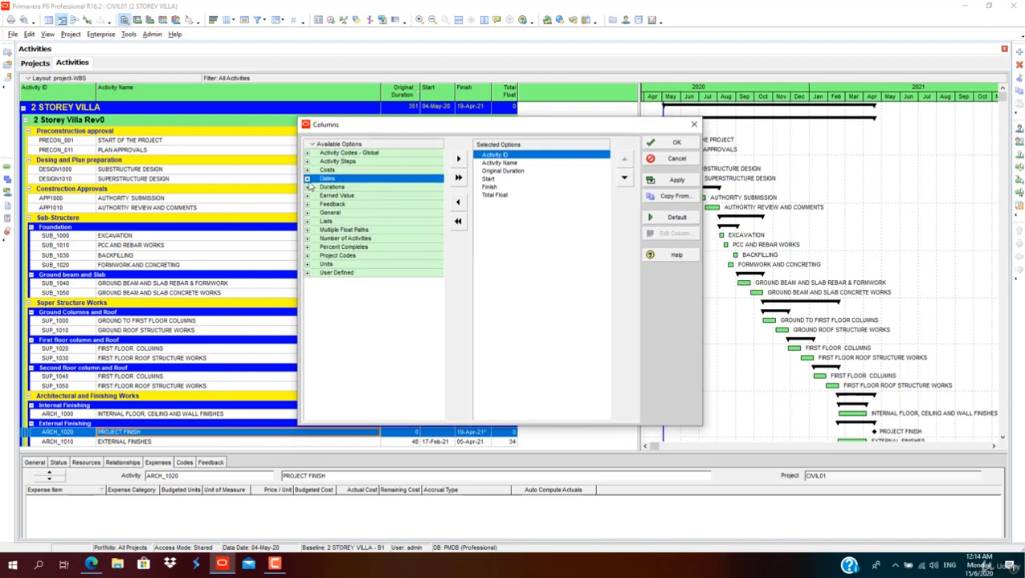
{"action": "left_click", "coordinate": [308, 179]}
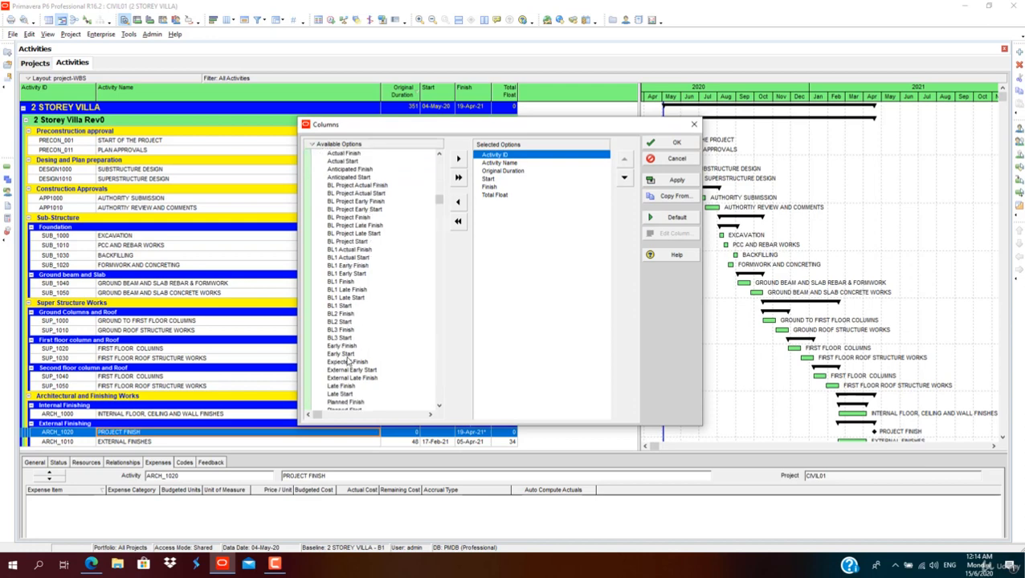
{"action": "scroll", "coordinate": [350, 337], "scroll_direction": "up", "scroll_amount": 1}
{"action": "left_click", "coordinate": [357, 275]}
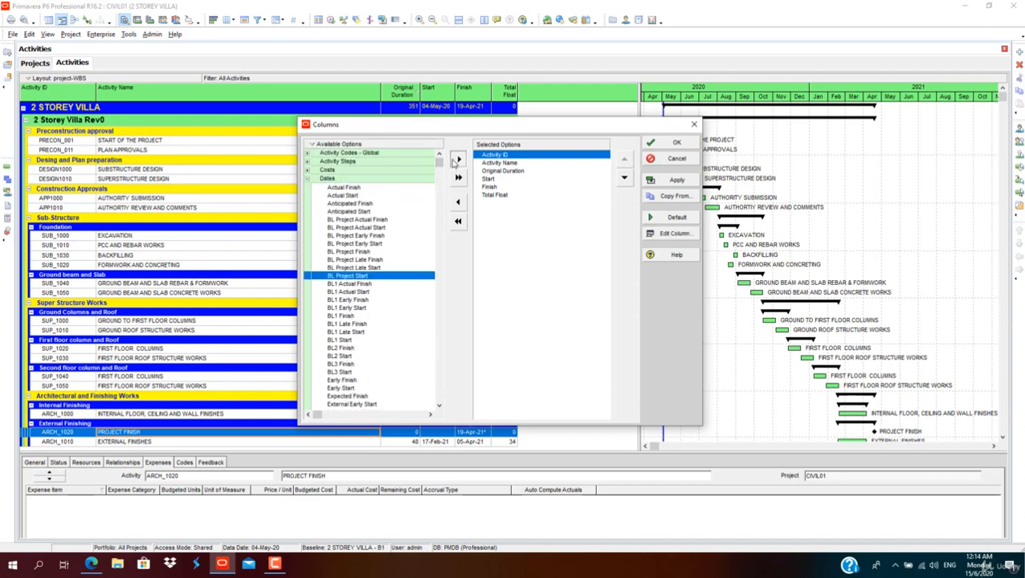
{"action": "left_click", "coordinate": [458, 158]}
{"action": "left_click", "coordinate": [368, 253]}
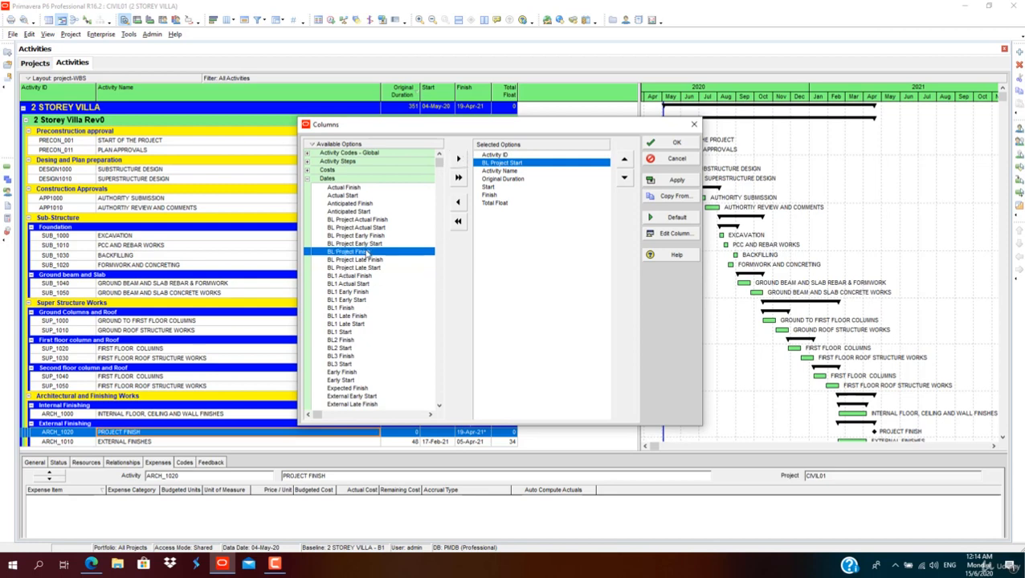
{"action": "left_click", "coordinate": [458, 158]}
Step: Reorder the columns so BL Project Start and BL Project Finish follow Finish, apply, and narrow the new columns
{"action": "double_click", "coordinate": [624, 178]}
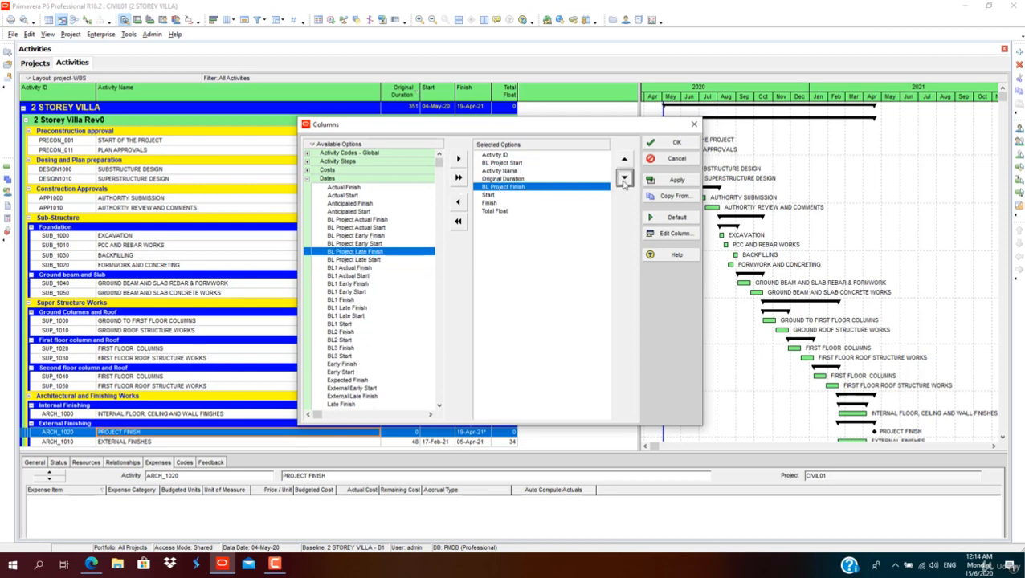
{"action": "double_click", "coordinate": [624, 178]}
{"action": "left_click", "coordinate": [516, 164]}
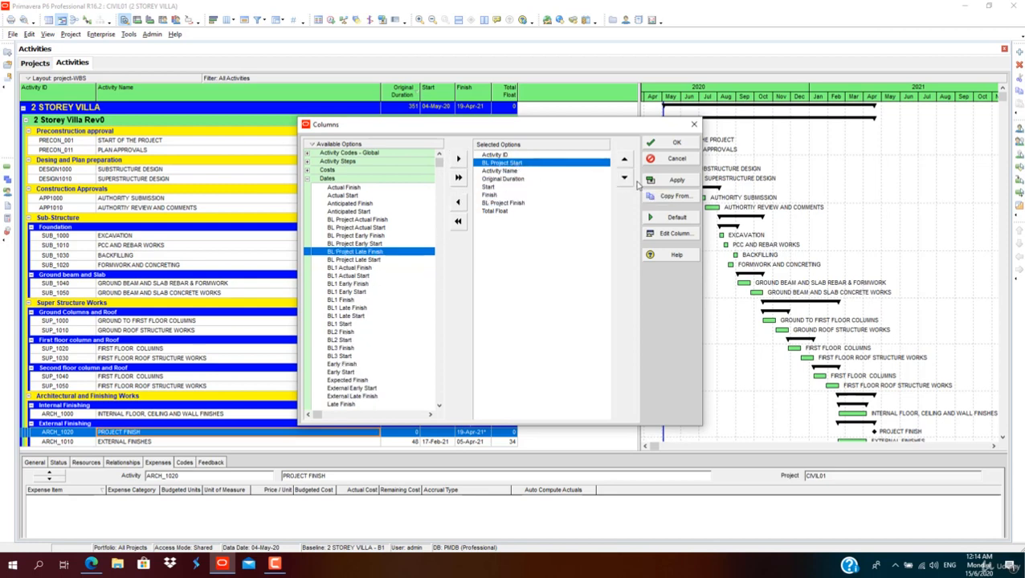
{"action": "left_click", "coordinate": [624, 179]}
{"action": "left_click", "coordinate": [624, 178]}
{"action": "left_click", "coordinate": [624, 178]}
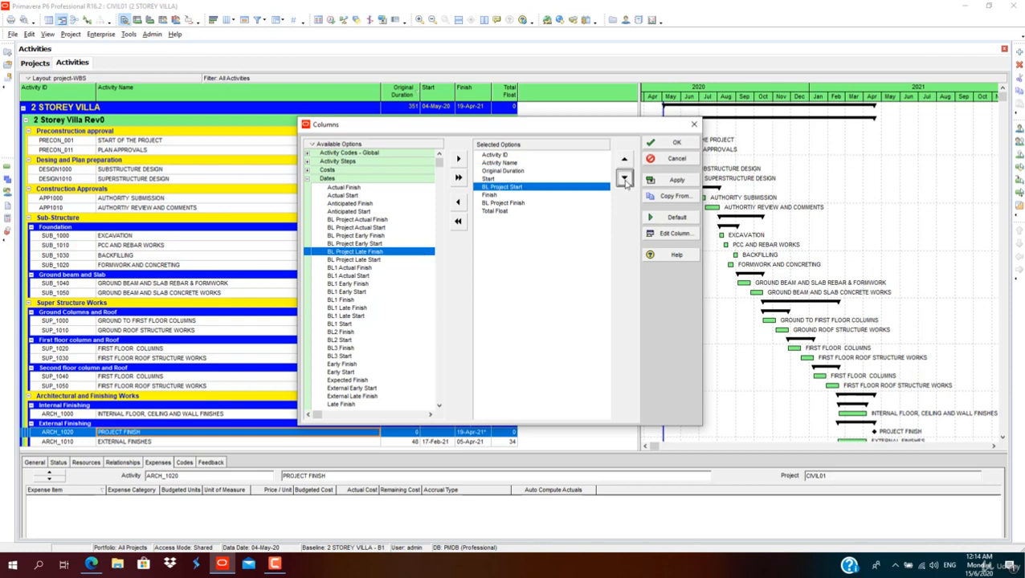
{"action": "left_click", "coordinate": [624, 179]}
{"action": "left_click", "coordinate": [673, 180]}
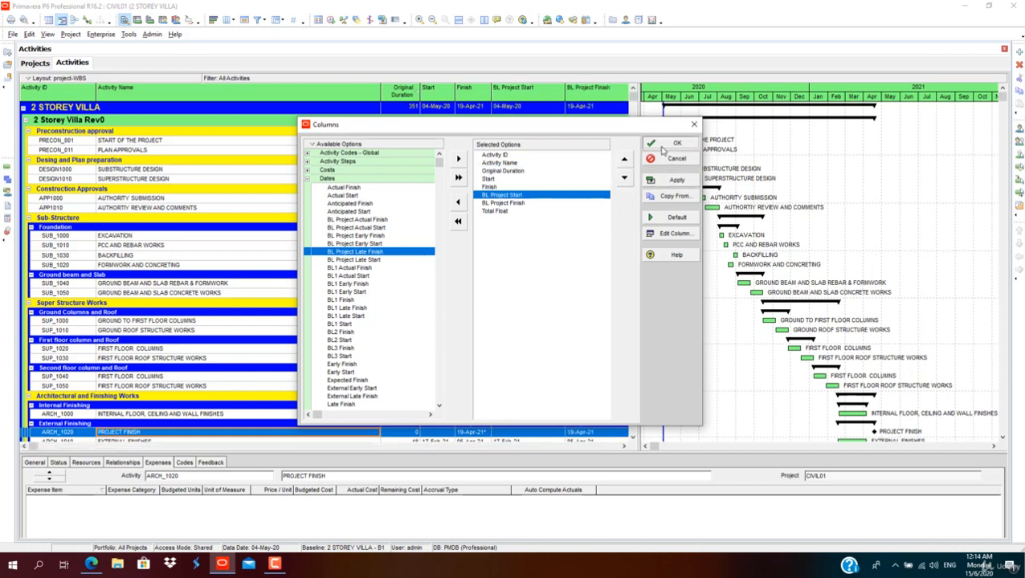
{"action": "left_click", "coordinate": [674, 143]}
{"action": "mouse_move", "coordinate": [564, 90]}
{"action": "left_mouse_down"}
{"action": "mouse_move", "coordinate": [528, 90]}
{"action": "mouse_move", "coordinate": [551, 90]}
{"action": "left_mouse_up"}
{"action": "left_click_drag", "start_coordinate": [623, 97], "coordinate": [596, 98]}
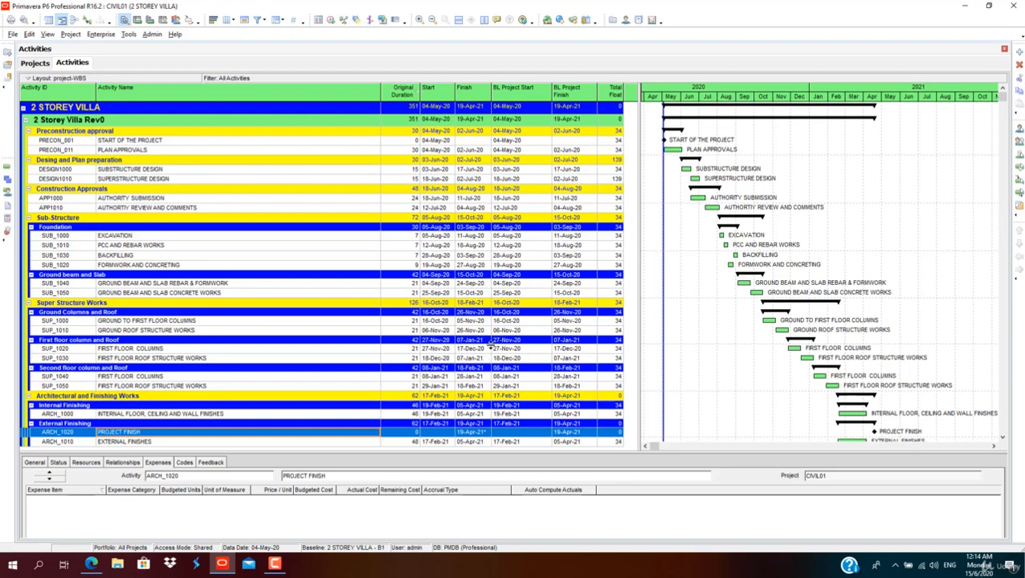
Step: Turn on display of the Primary Baseline bar in the Gantt chart and apply the bar settings
{"action": "right_click", "coordinate": [699, 168]}
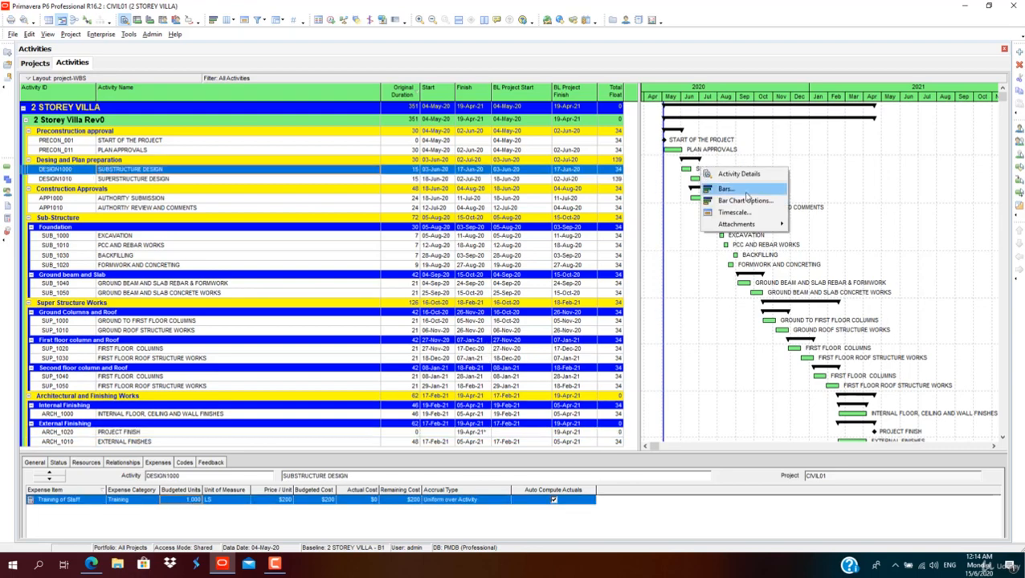
{"action": "left_click", "coordinate": [727, 189]}
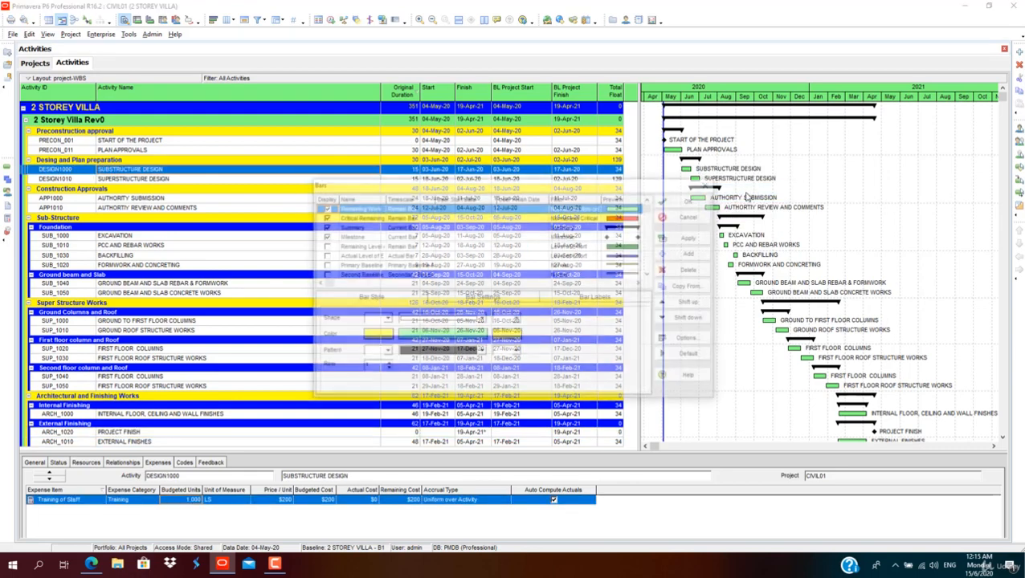
{"action": "left_click", "coordinate": [324, 255]}
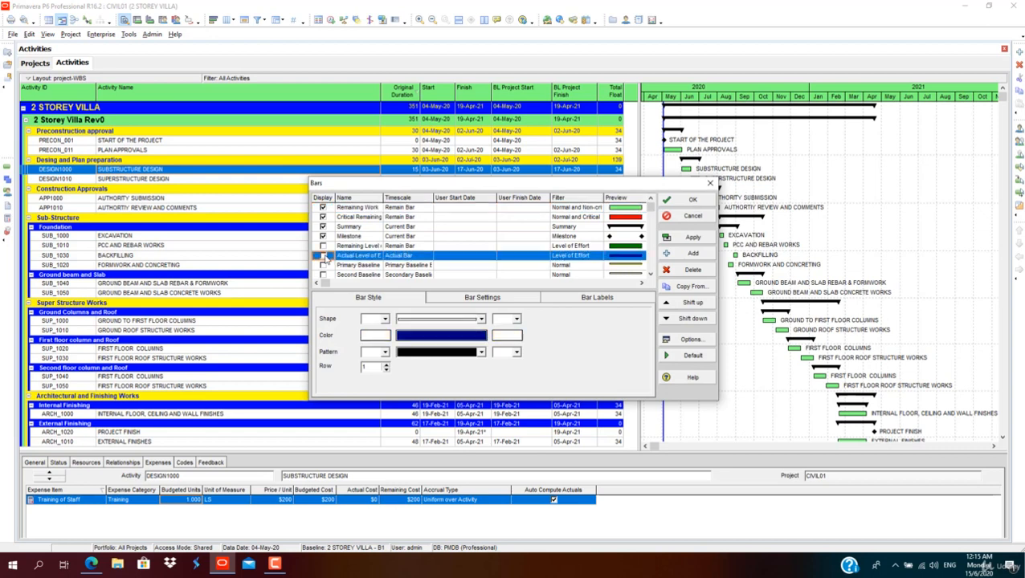
{"action": "left_click", "coordinate": [324, 265]}
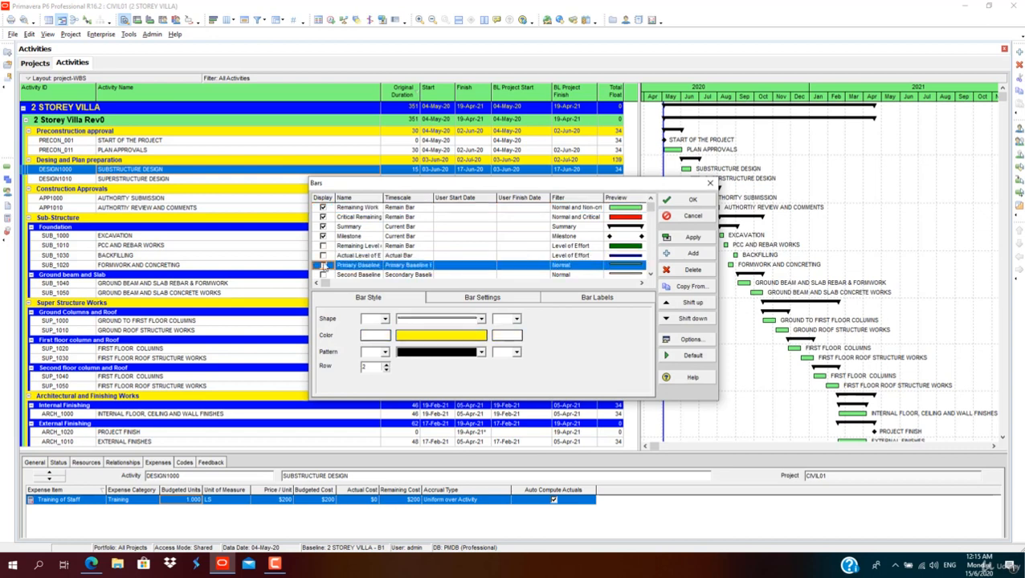
{"action": "left_click", "coordinate": [324, 265]}
{"action": "left_click", "coordinate": [690, 237]}
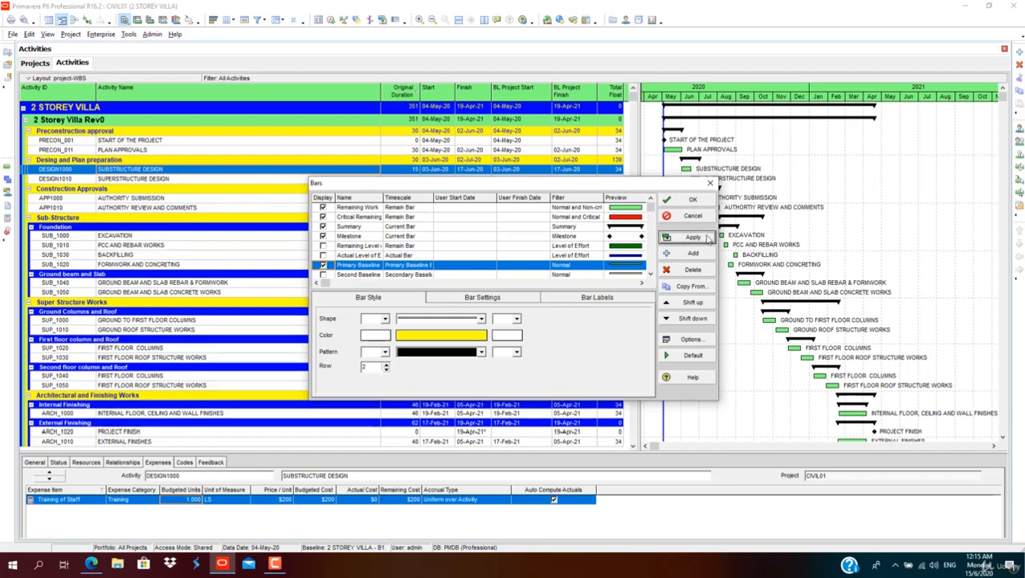
{"action": "left_click", "coordinate": [693, 200]}
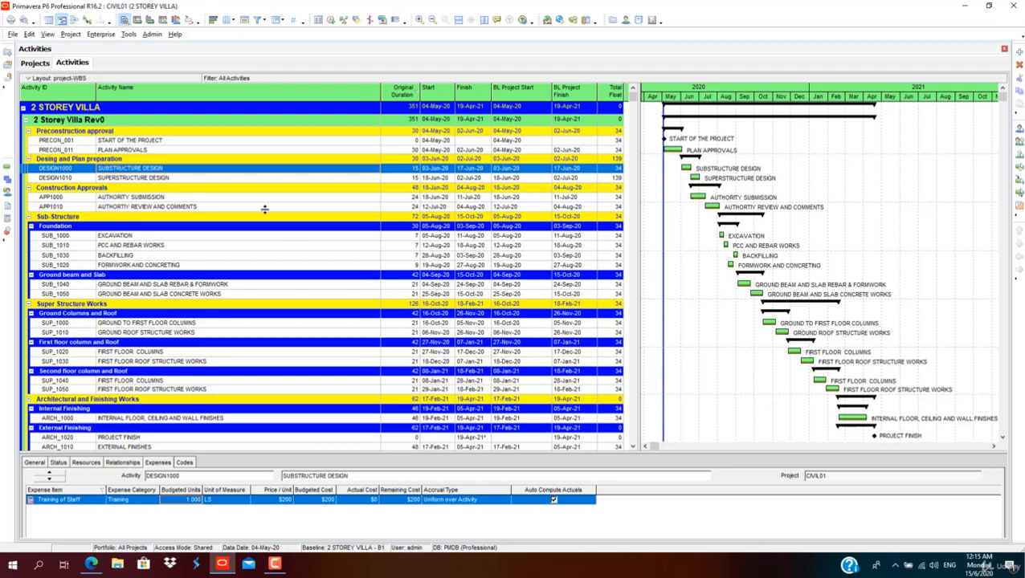
Step: Schedule the project with the current data date set to 31-May-20
{"action": "left_click", "coordinate": [330, 19]}
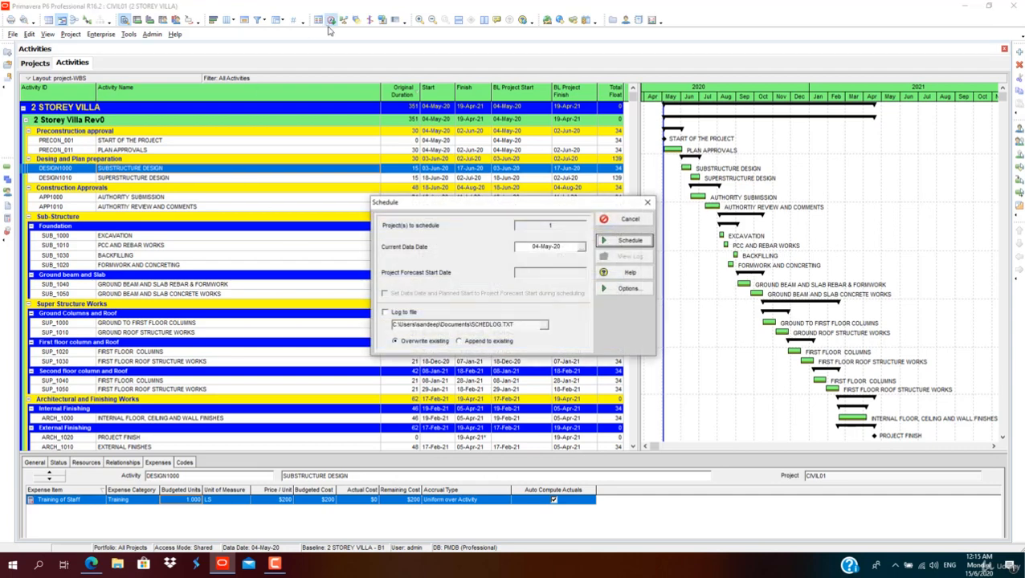
{"action": "left_click", "coordinate": [582, 248]}
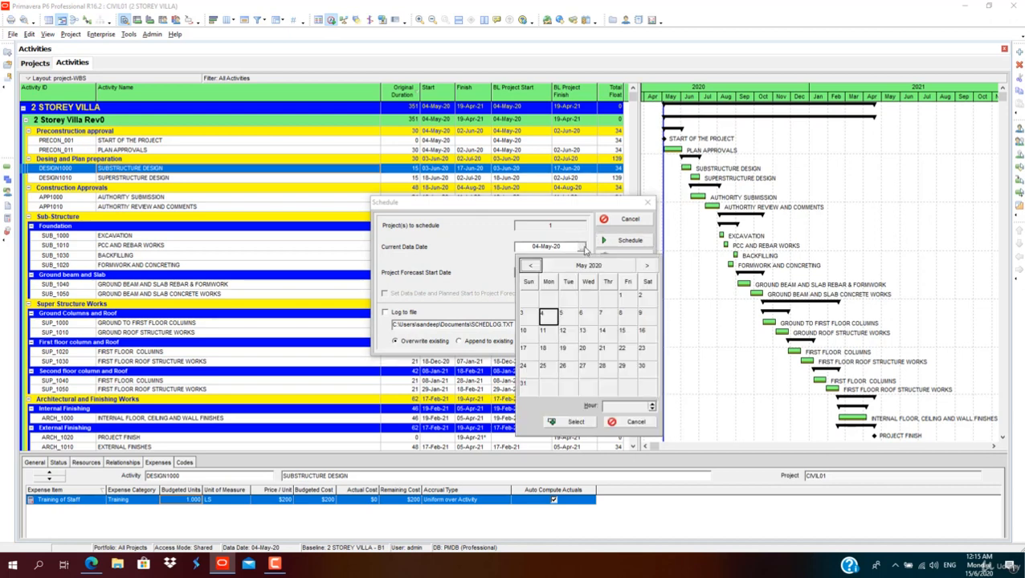
{"action": "left_click", "coordinate": [528, 386]}
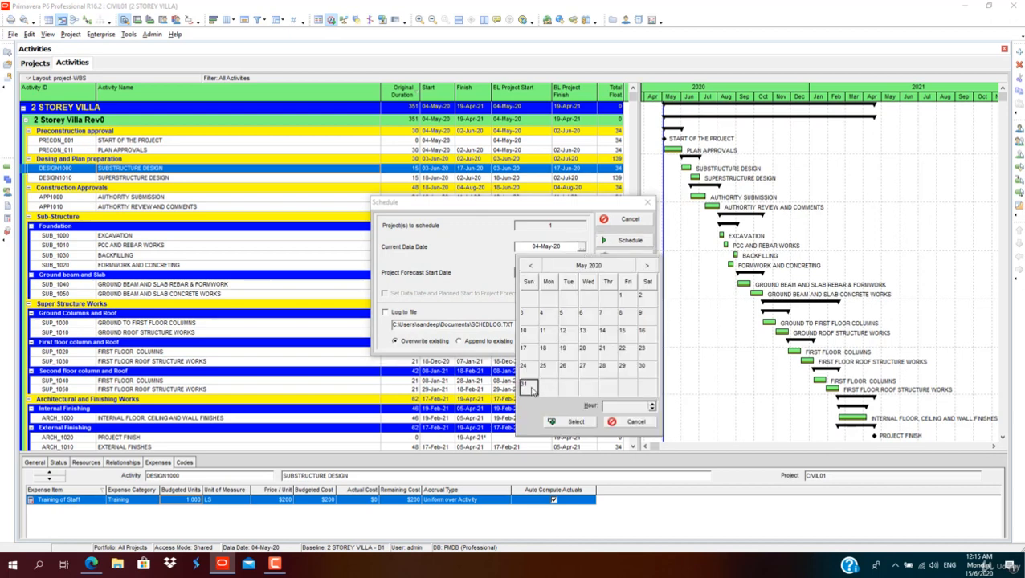
{"action": "left_click", "coordinate": [576, 422]}
{"action": "left_click", "coordinate": [625, 241]}
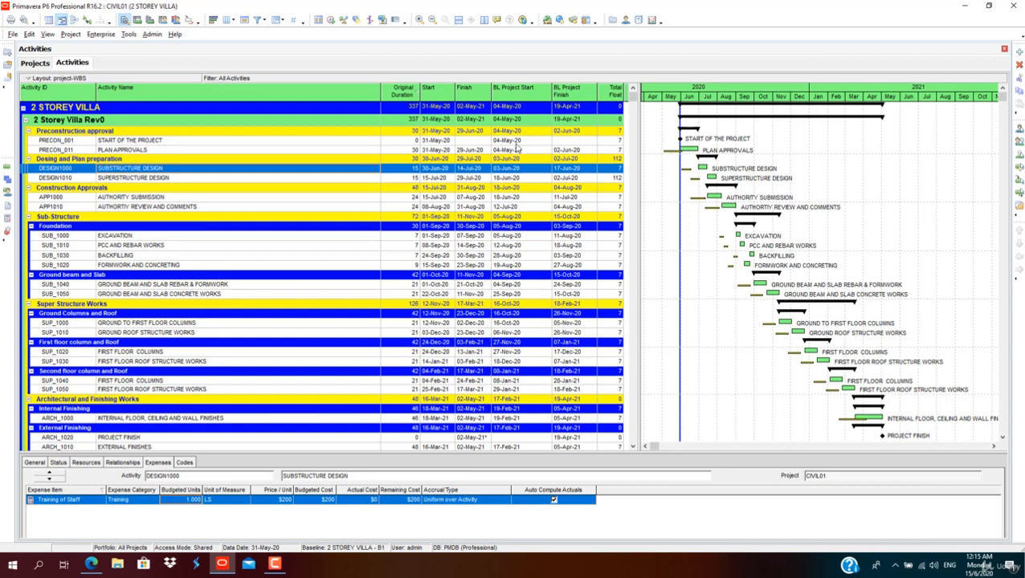
Step: Reschedule the project with the current data date set back to 04-May-20
{"action": "left_click", "coordinate": [331, 20]}
{"action": "left_click", "coordinate": [580, 247]}
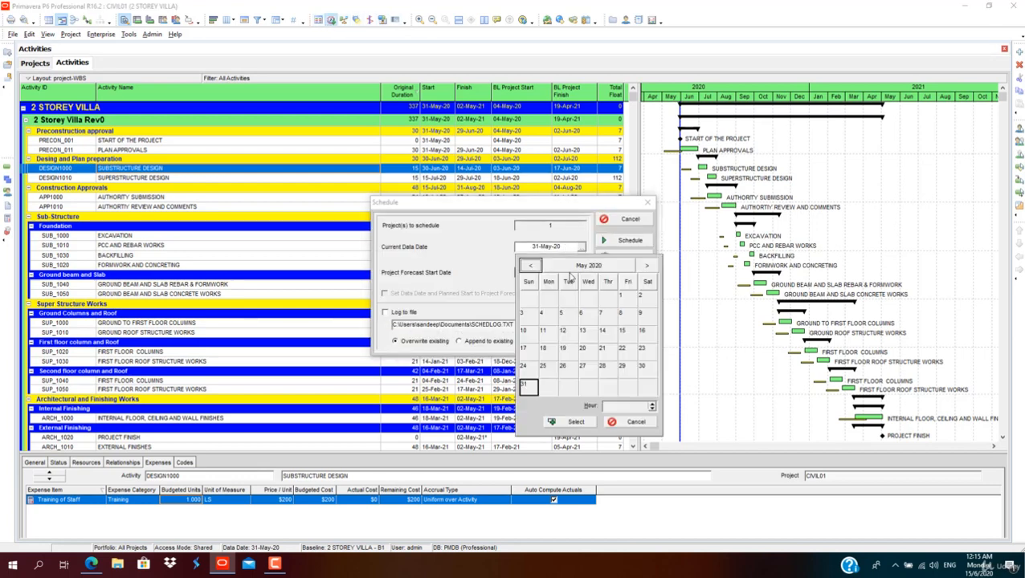
{"action": "left_click", "coordinate": [542, 313]}
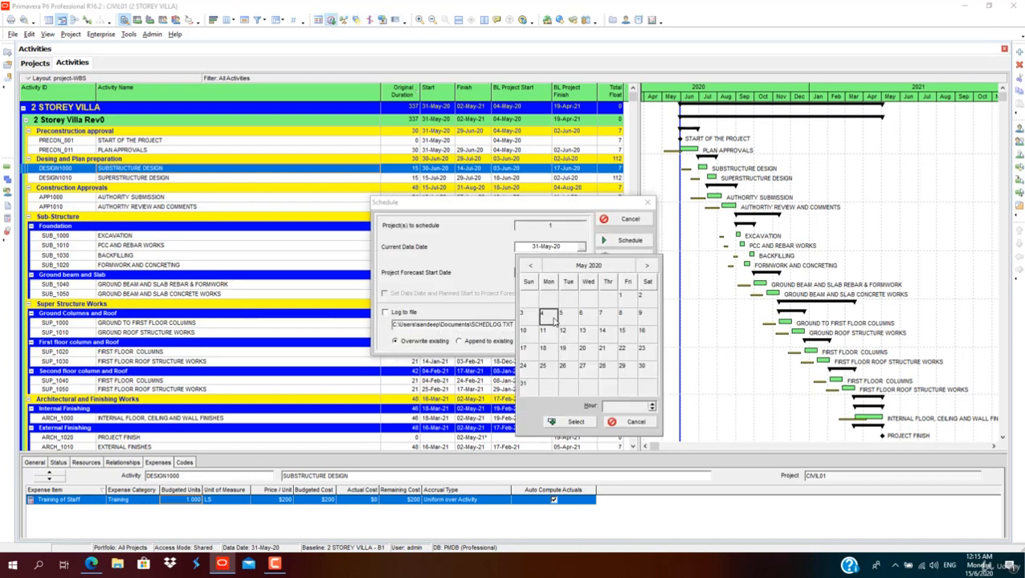
{"action": "left_click", "coordinate": [579, 422]}
{"action": "left_click", "coordinate": [629, 240]}
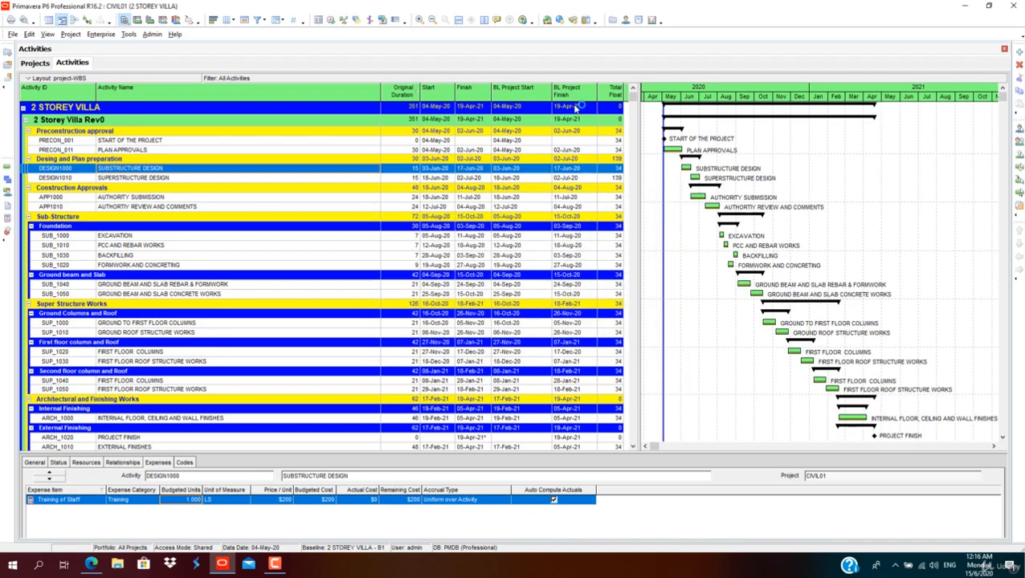
Step: Copy the CIVIL01 project and paste it under the CIVIL-BASELINE node, accepting the default copy options
{"action": "left_click", "coordinate": [45, 63]}
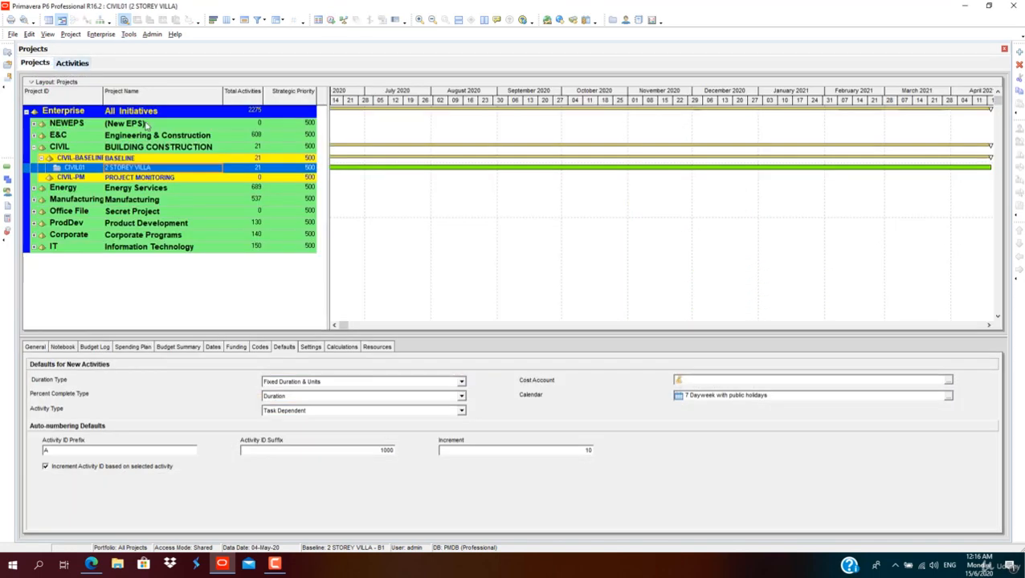
{"action": "right_click", "coordinate": [157, 170]}
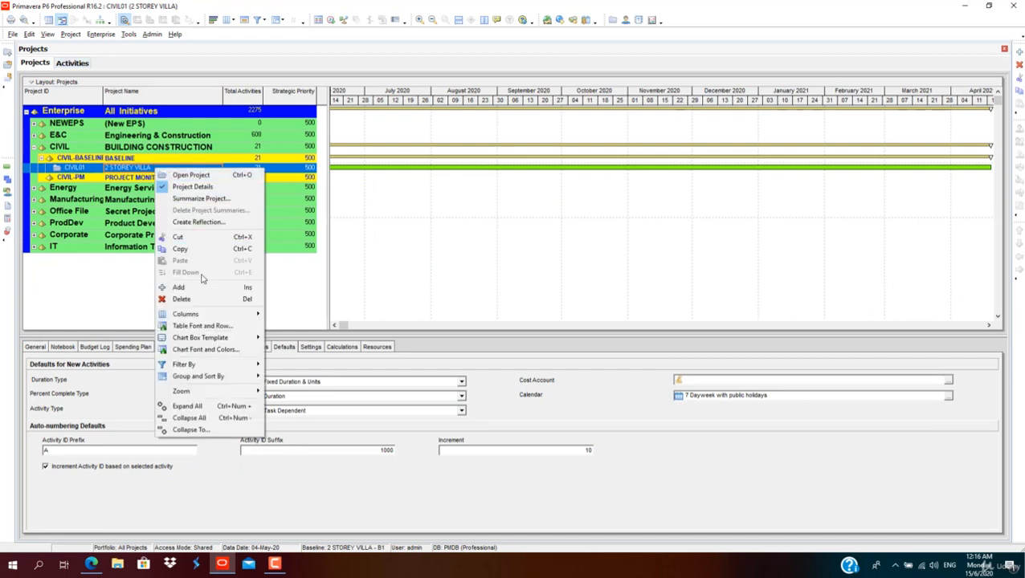
{"action": "left_click", "coordinate": [180, 249]}
{"action": "right_click", "coordinate": [151, 159]}
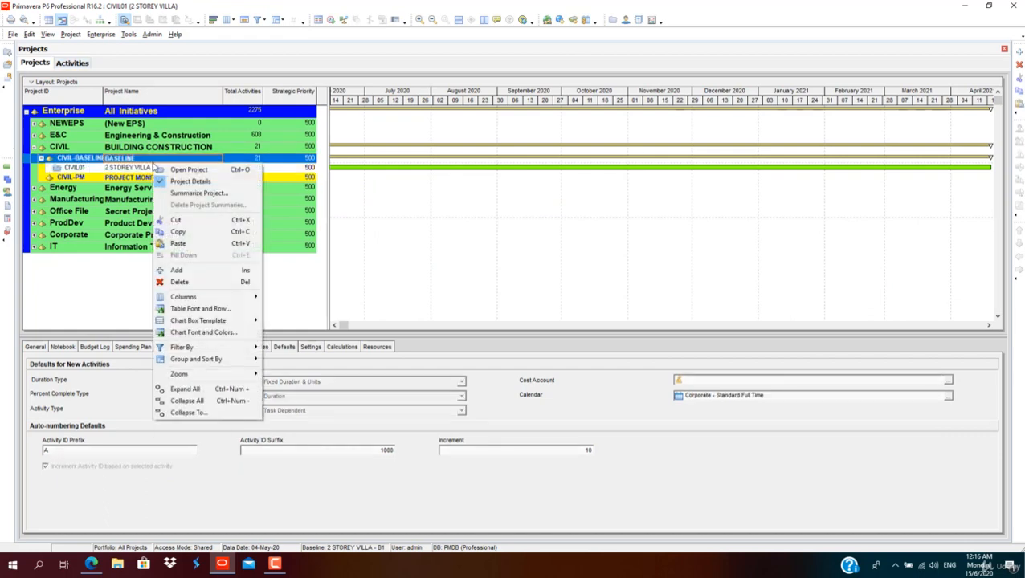
{"action": "left_click", "coordinate": [186, 245]}
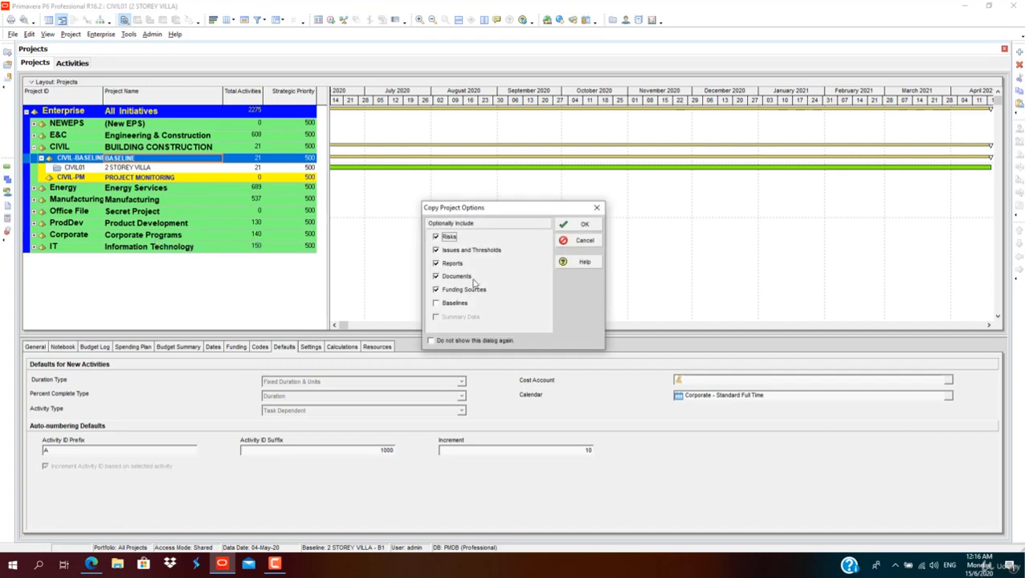
{"action": "left_click", "coordinate": [577, 222]}
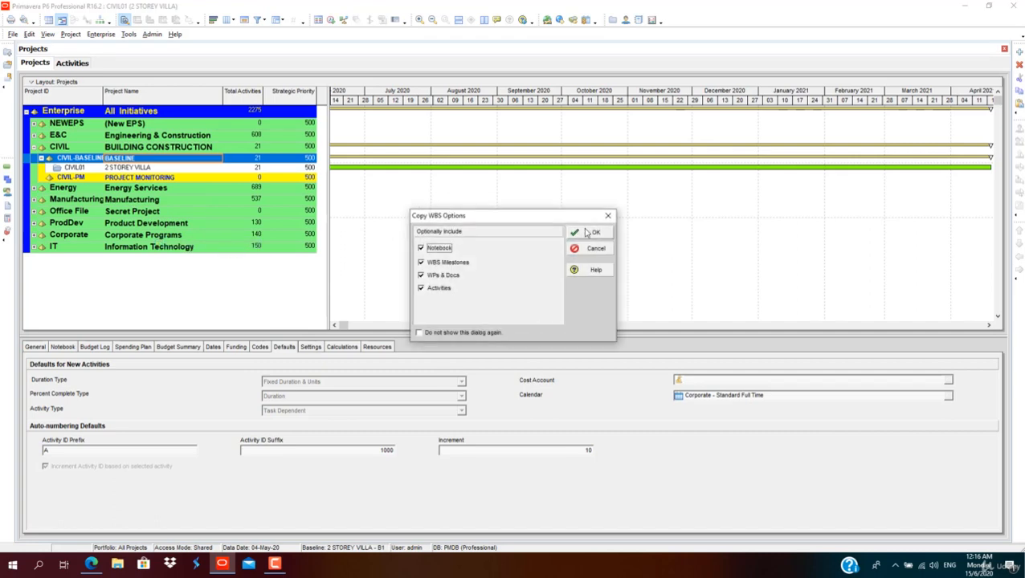
{"action": "left_click", "coordinate": [582, 232]}
{"action": "left_click", "coordinate": [632, 227]}
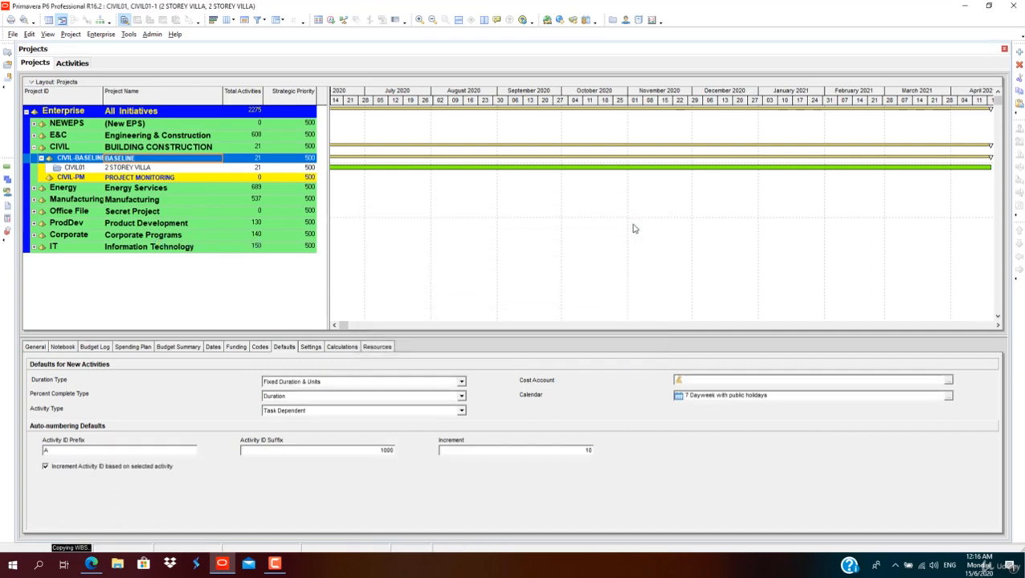
Step: Rename the copied project CIVIL01-1 as 2 STOREY VILLA B2
{"action": "left_click", "coordinate": [175, 176]}
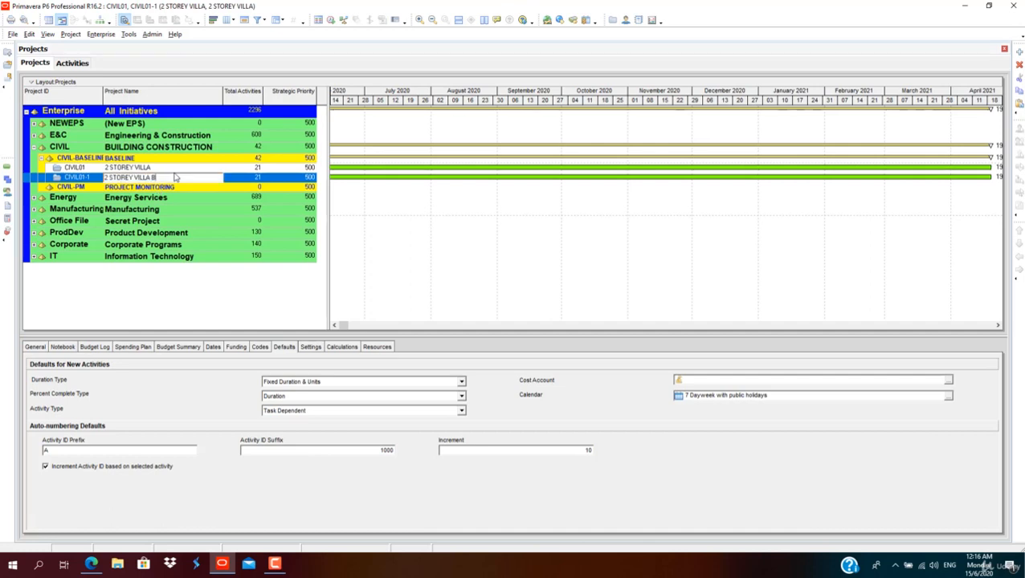
{"action": "key", "text": "BackSpace"}
{"action": "type", "text": "2"}
{"action": "key", "text": "Return"}
Step: Open the CIVIL01 project, 2 STOREY VILLA, from the projects list
{"action": "left_click", "coordinate": [177, 170]}
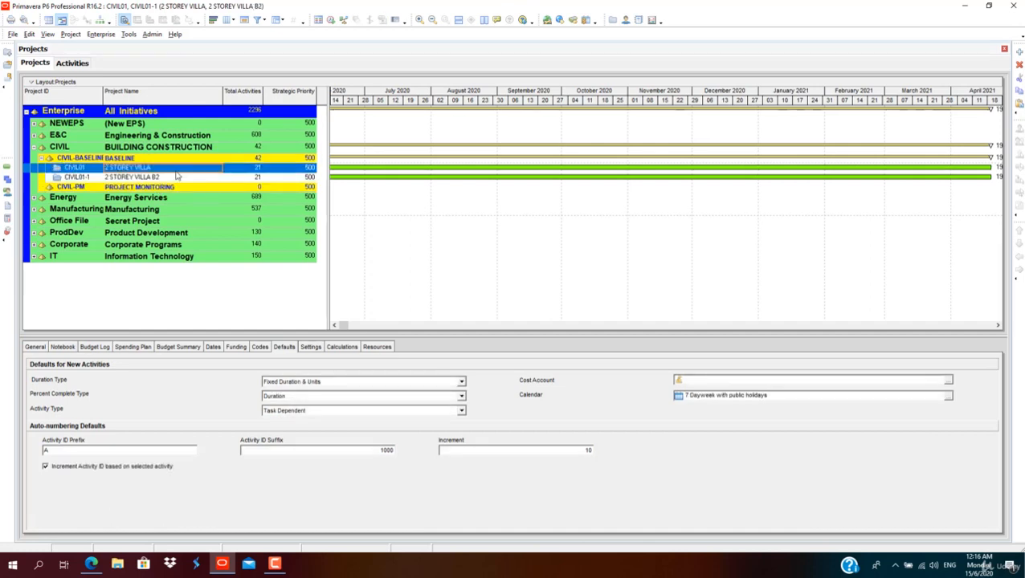
{"action": "right_click", "coordinate": [178, 167]}
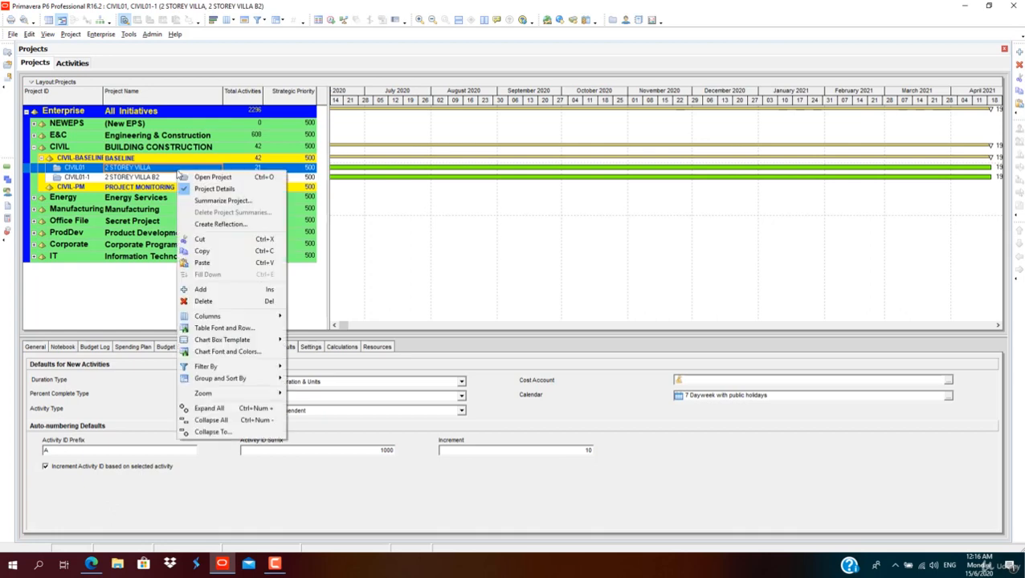
{"action": "left_click", "coordinate": [203, 173]}
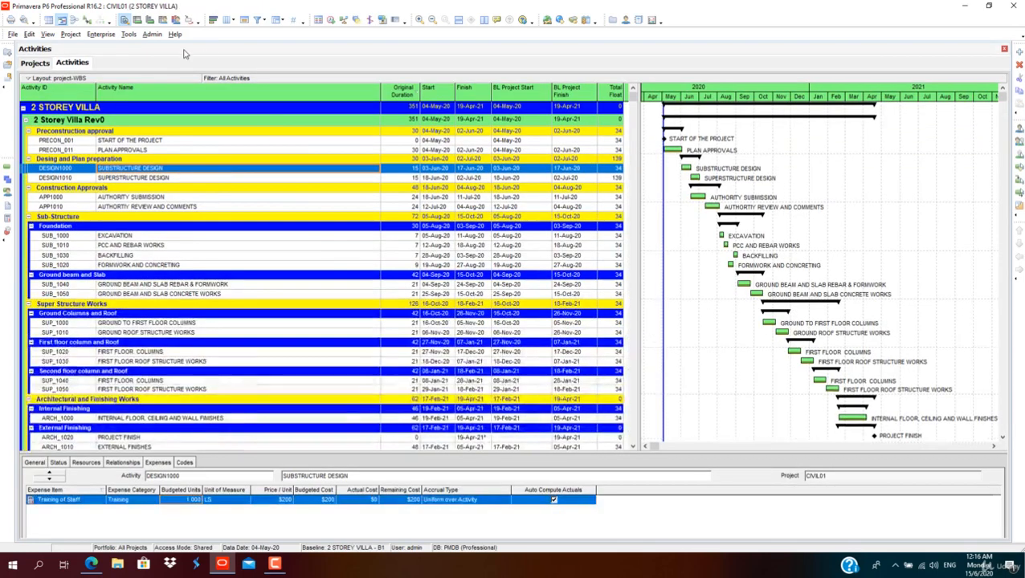
Step: Add a baseline to the open project by converting project CIVIL01-1, 2 STOREY VILLA B2, into a baseline
{"action": "left_click", "coordinate": [71, 34]}
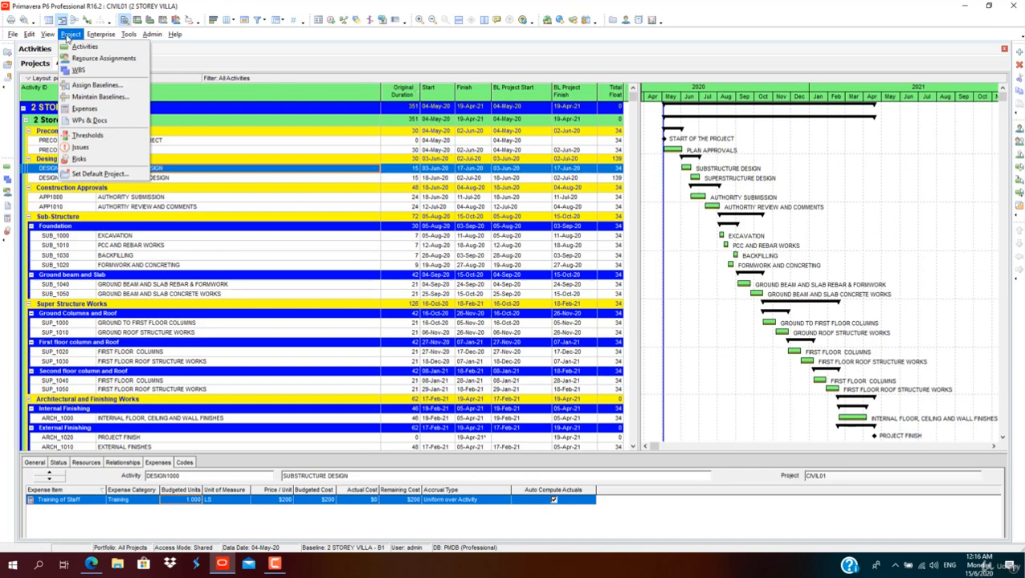
{"action": "left_click", "coordinate": [100, 96]}
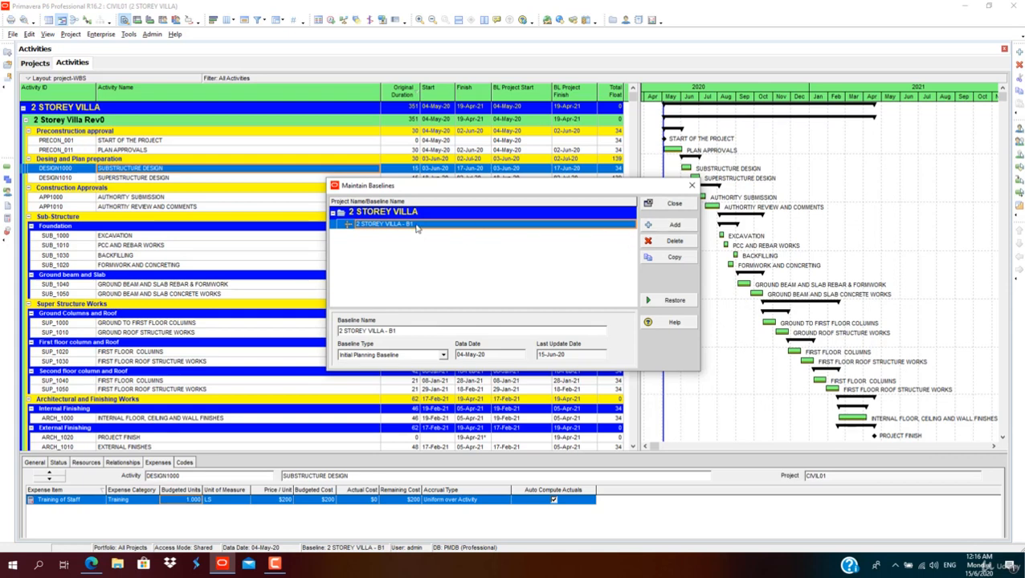
{"action": "left_click", "coordinate": [649, 225]}
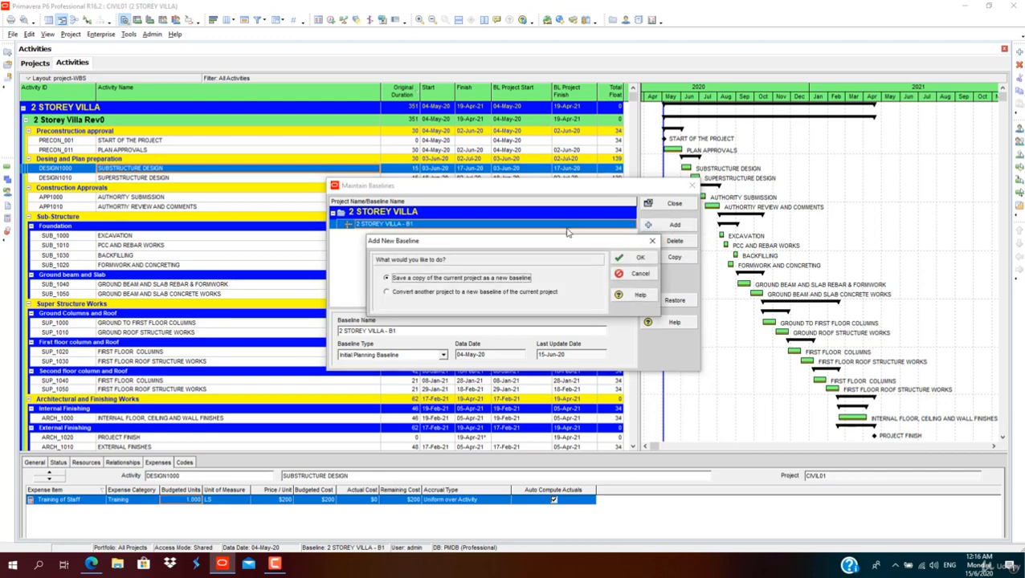
{"action": "left_click", "coordinate": [392, 297]}
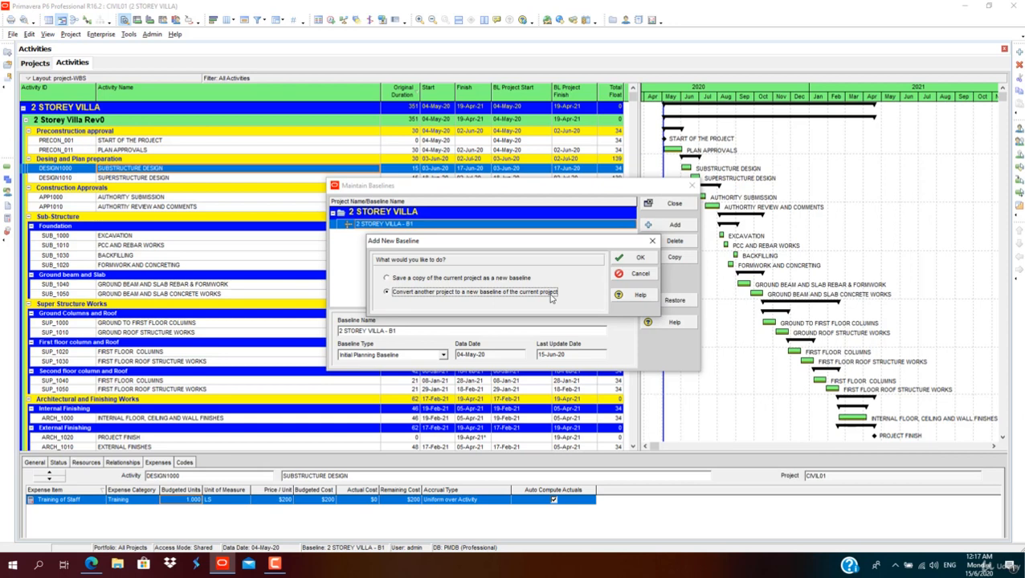
{"action": "left_click", "coordinate": [619, 261]}
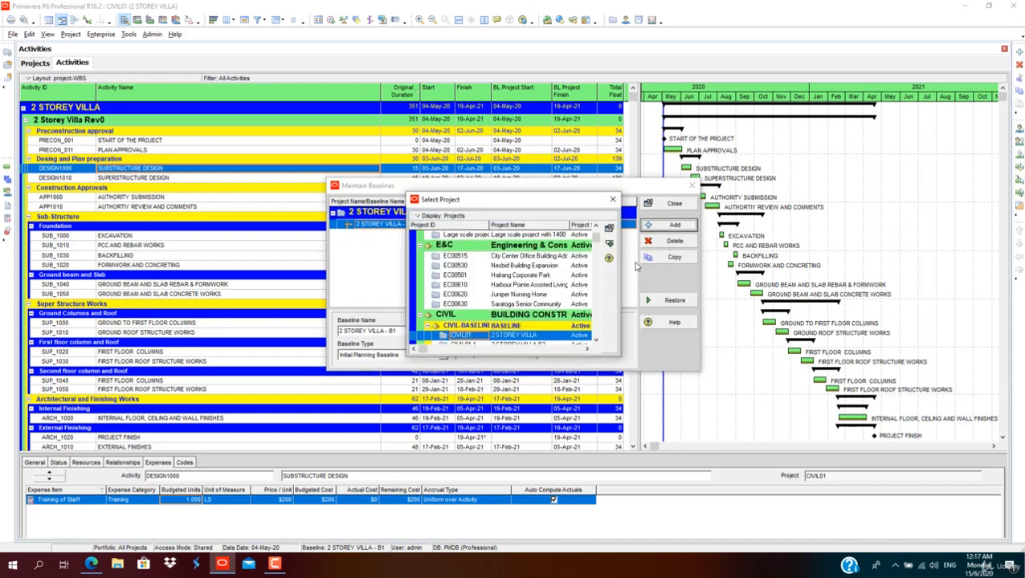
{"action": "left_click_drag", "start_coordinate": [512, 193], "coordinate": [495, 63]}
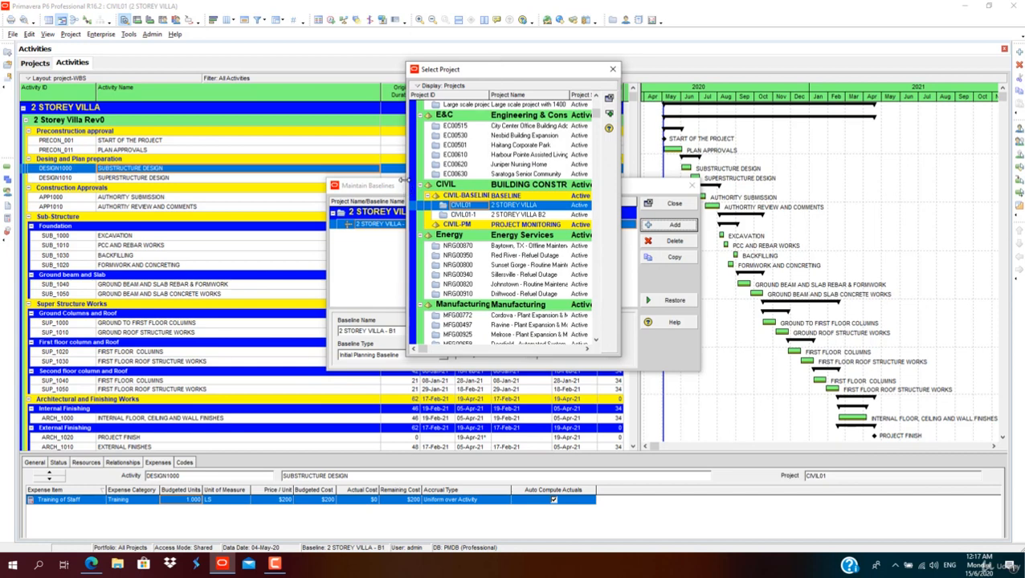
{"action": "left_click_drag", "start_coordinate": [407, 179], "coordinate": [263, 189]}
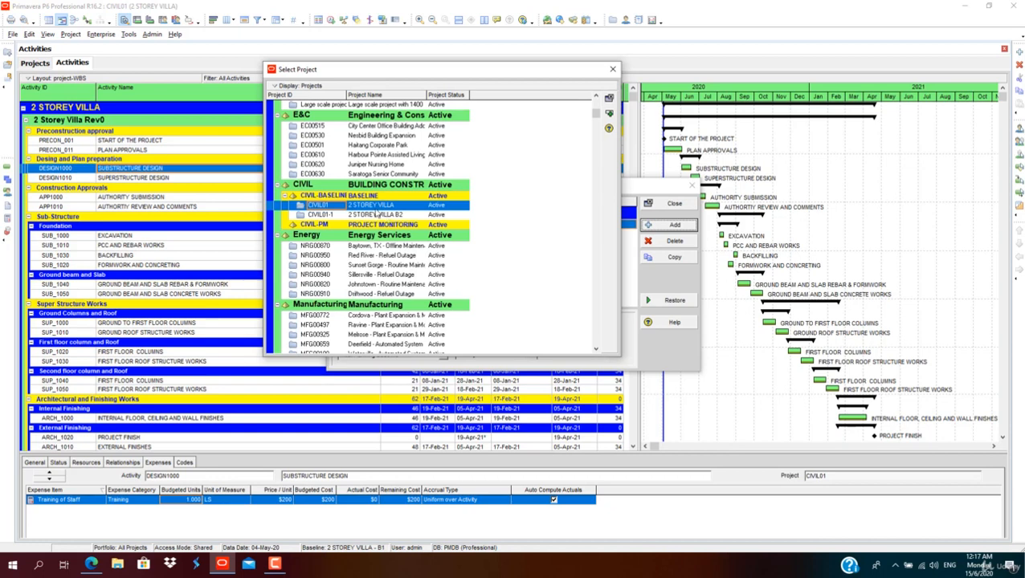
{"action": "left_click", "coordinate": [411, 215]}
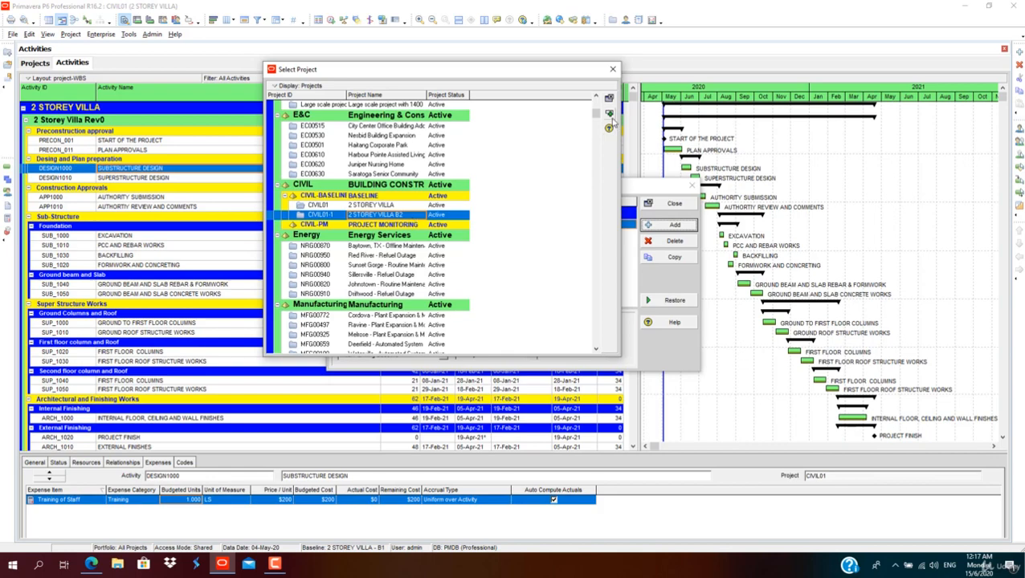
{"action": "left_click", "coordinate": [609, 114]}
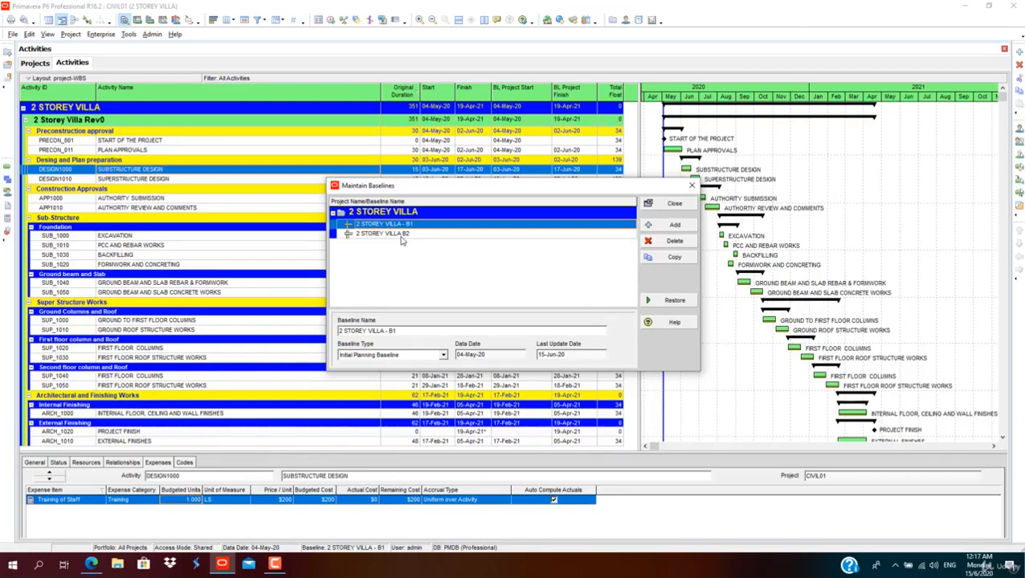
{"action": "left_click", "coordinate": [393, 234]}
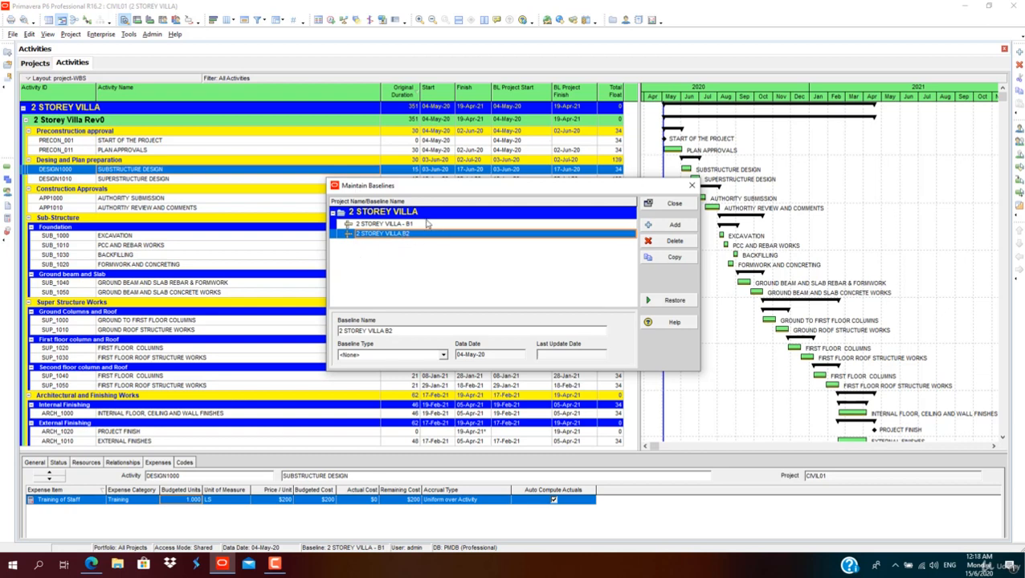
{"action": "left_click", "coordinate": [675, 204]}
Step: Assign baselines with 2 STOREY VILLA - B1 as project and primary baseline and 2 STOREY VILLA B2 as secondary baseline
{"action": "left_click", "coordinate": [71, 33]}
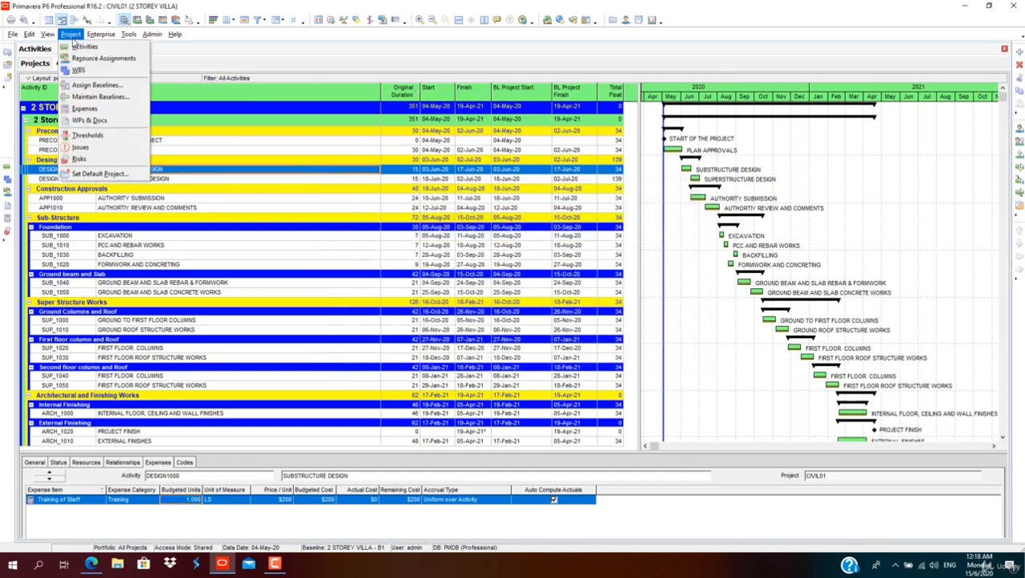
{"action": "left_click", "coordinate": [100, 84]}
{"action": "left_click", "coordinate": [479, 252]}
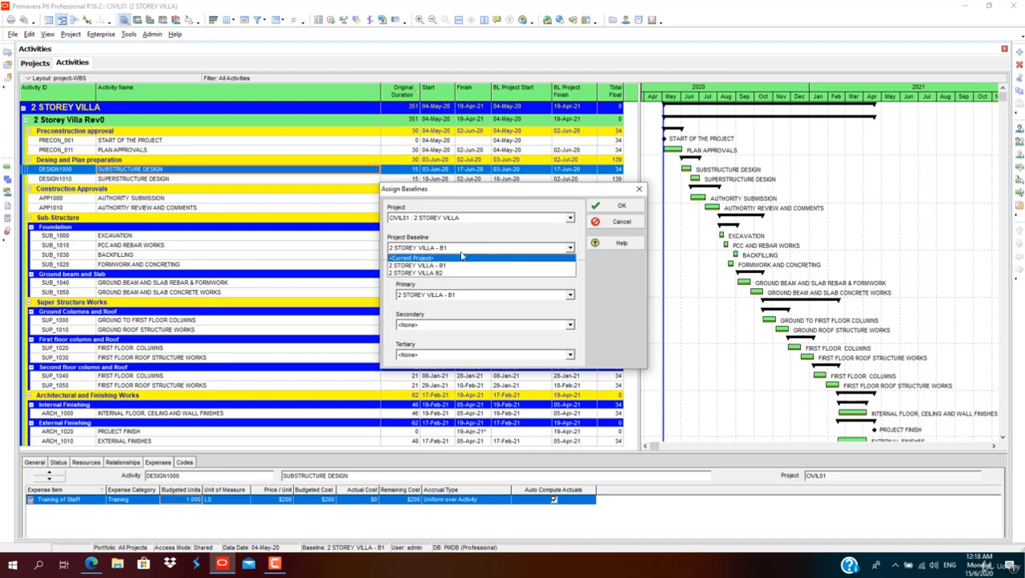
{"action": "left_click", "coordinate": [461, 249]}
{"action": "left_click", "coordinate": [462, 252]}
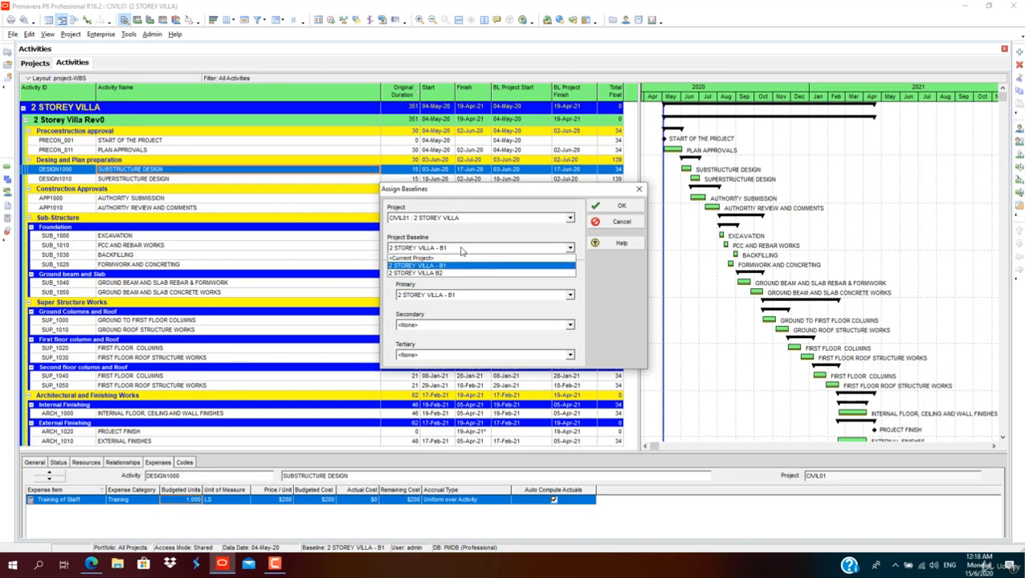
{"action": "left_click", "coordinate": [462, 251]}
{"action": "left_click", "coordinate": [466, 329]}
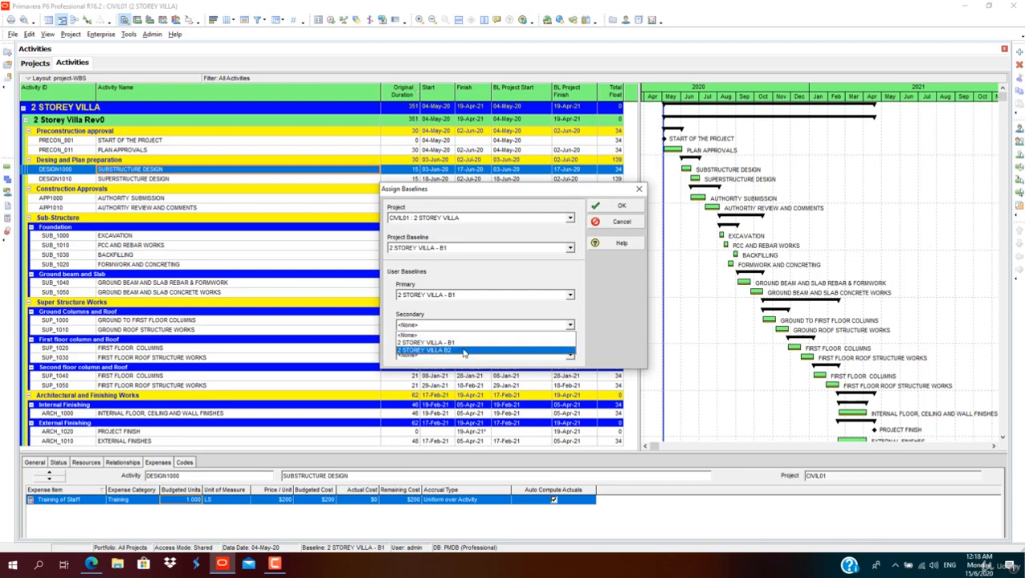
{"action": "left_click", "coordinate": [464, 353]}
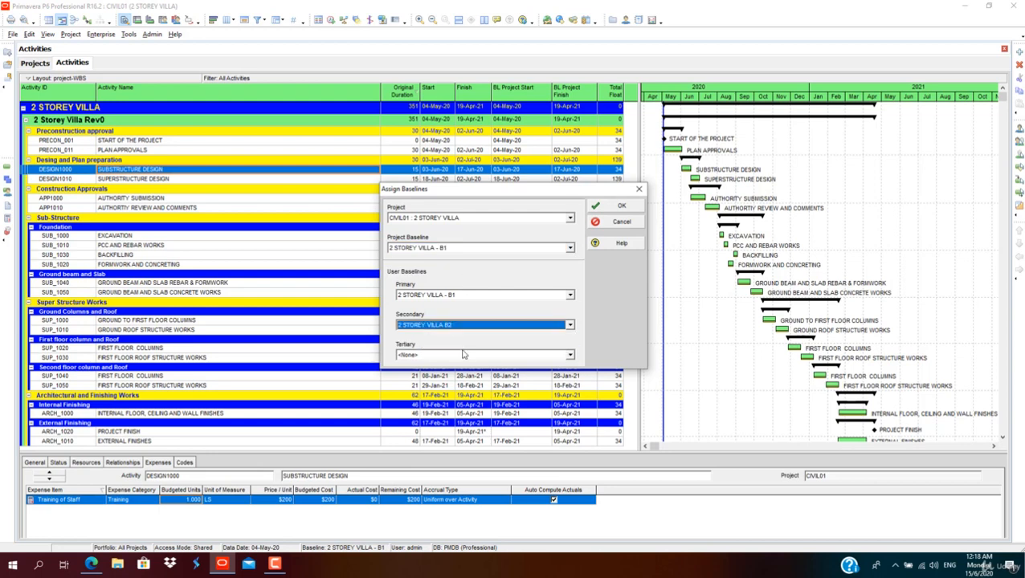
{"action": "left_click", "coordinate": [618, 209]}
Step: Add the BL2 Start and BL2 Finish date columns to the activity table and apply
{"action": "right_click", "coordinate": [578, 100]}
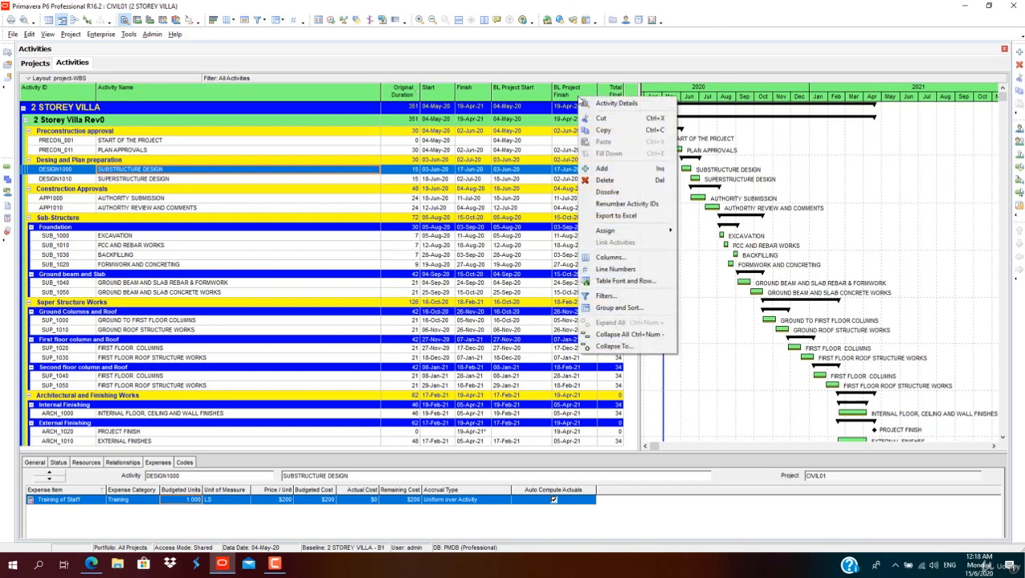
{"action": "left_click", "coordinate": [586, 258]}
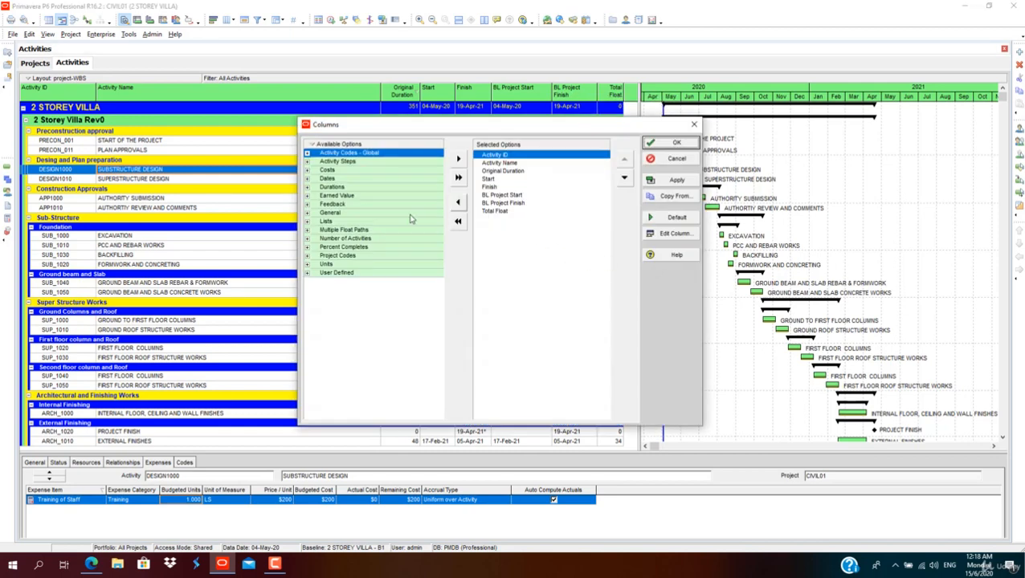
{"action": "left_click", "coordinate": [307, 187]}
{"action": "left_click", "coordinate": [307, 178]}
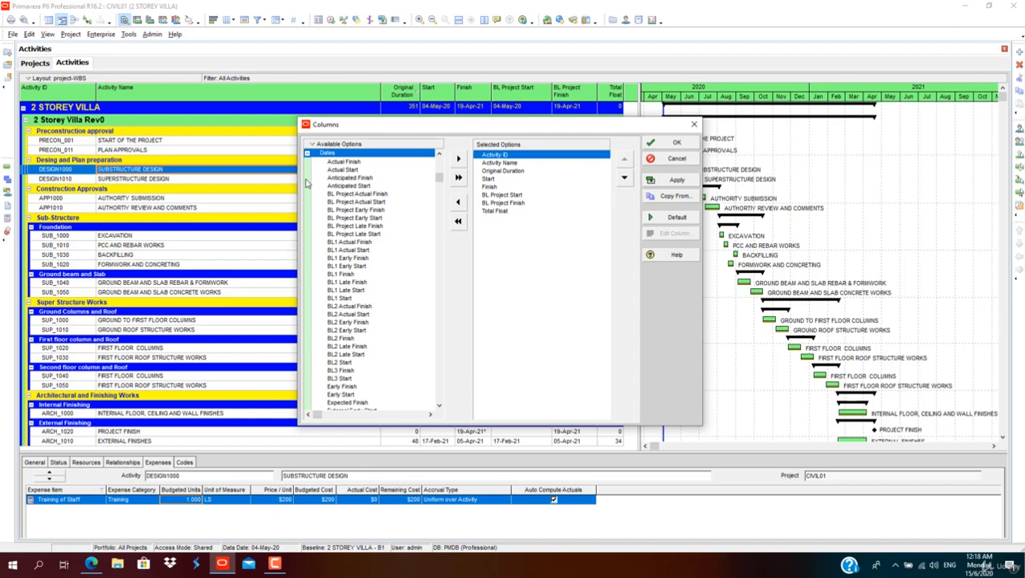
{"action": "left_click", "coordinate": [347, 299]}
{"action": "scroll", "coordinate": [351, 340], "scroll_direction": "down", "scroll_amount": 1}
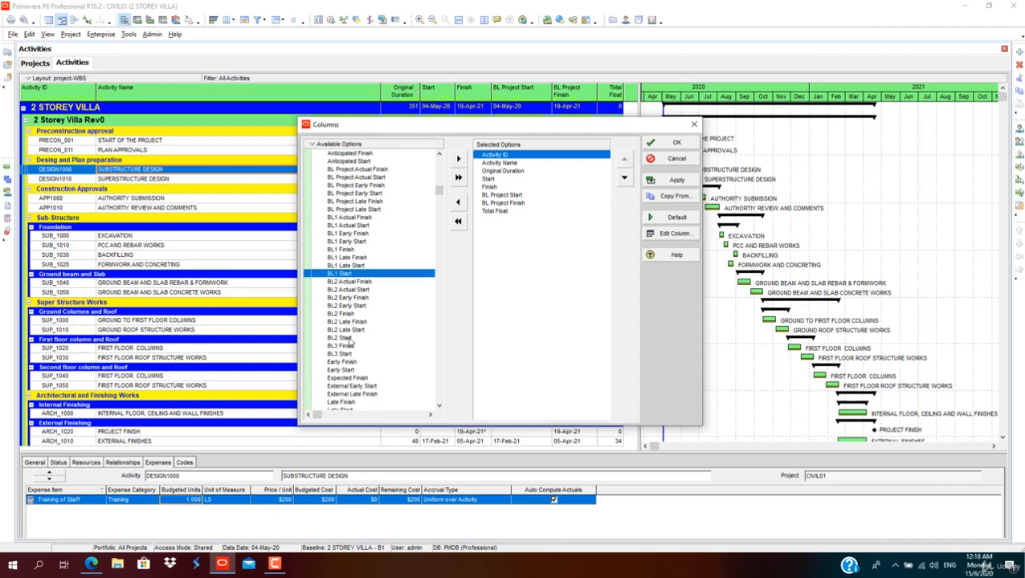
{"action": "left_click", "coordinate": [351, 338]}
{"action": "left_click", "coordinate": [458, 158]}
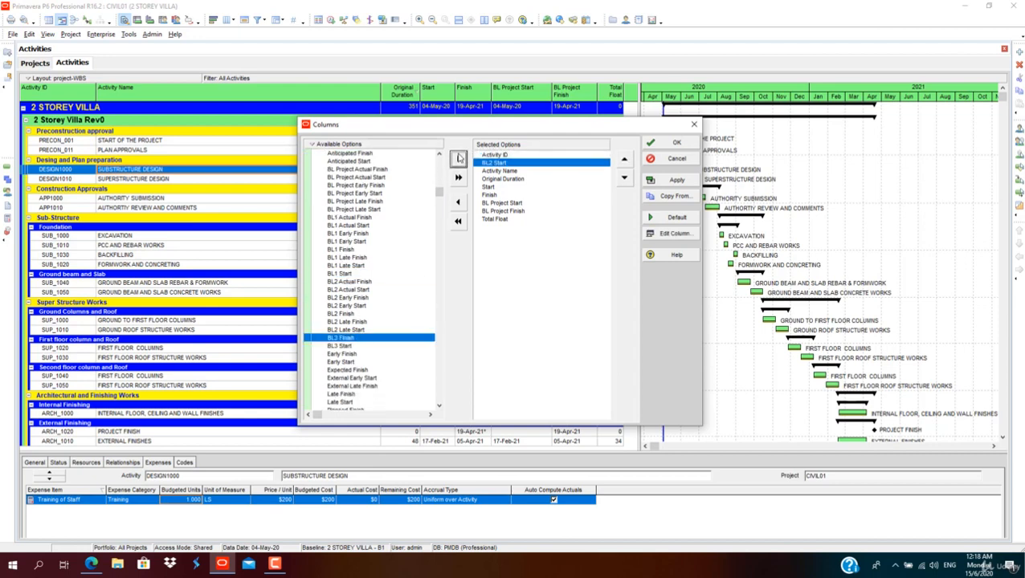
{"action": "left_click", "coordinate": [373, 314]}
{"action": "left_click", "coordinate": [458, 158]}
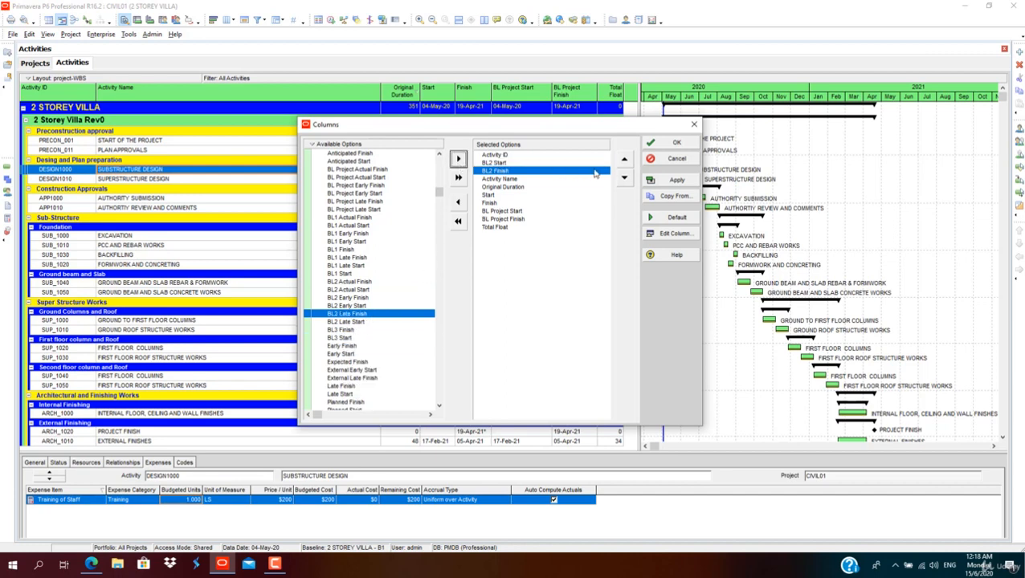
{"action": "left_click", "coordinate": [675, 179]}
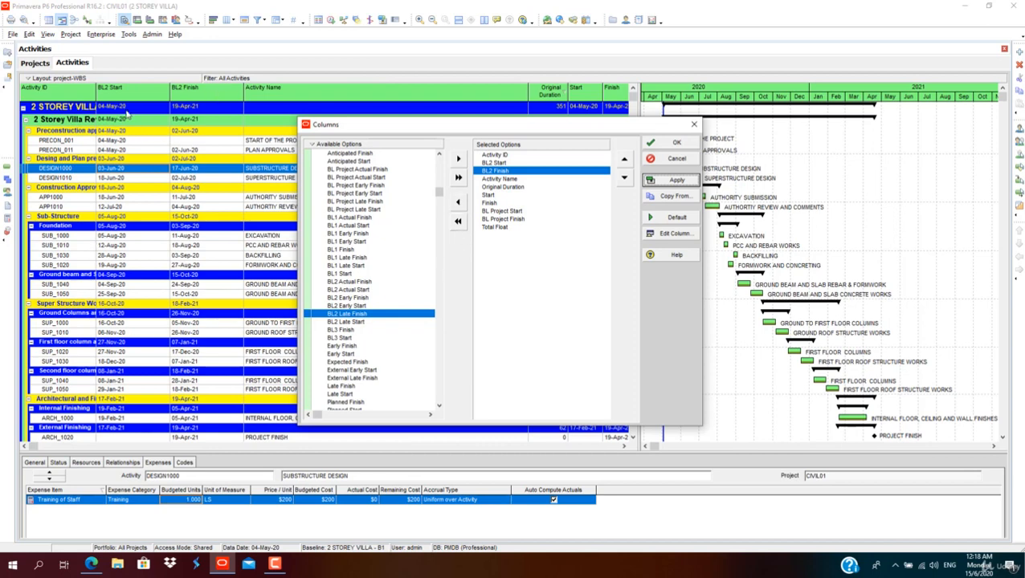
Step: Move the BL2 Start and BL2 Finish columns to sit after Finish and confirm the column layout
{"action": "left_click", "coordinate": [505, 162]}
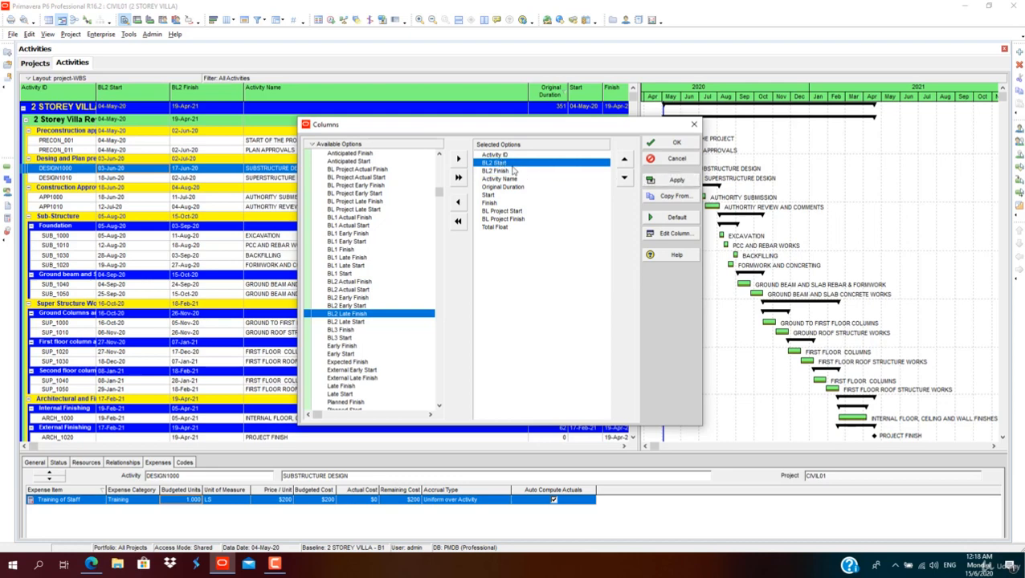
{"action": "left_click", "coordinate": [624, 177]}
{"action": "left_click", "coordinate": [624, 177]}
{"action": "left_click", "coordinate": [624, 178]}
{"action": "left_click", "coordinate": [624, 178]}
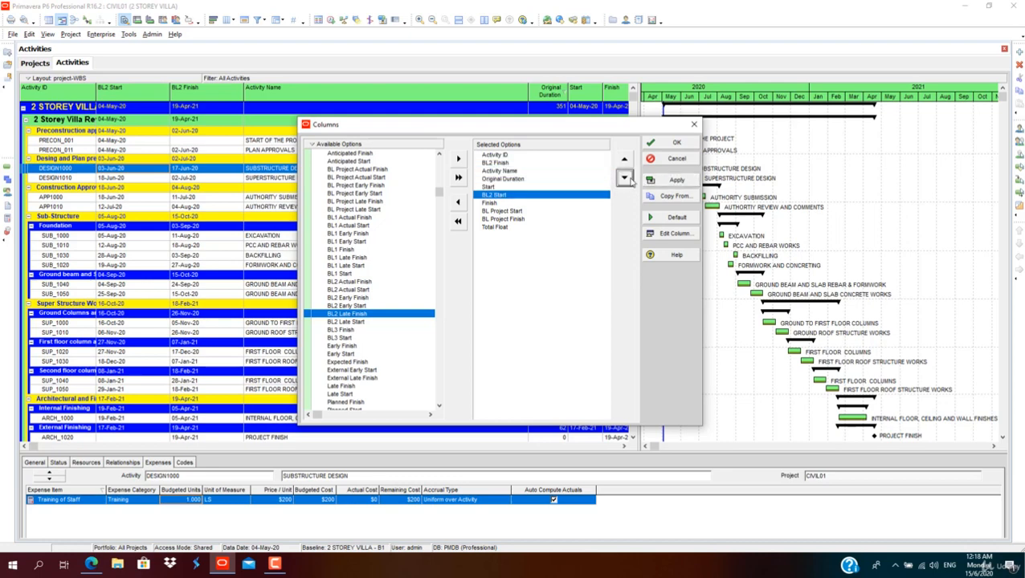
{"action": "left_click", "coordinate": [494, 162]}
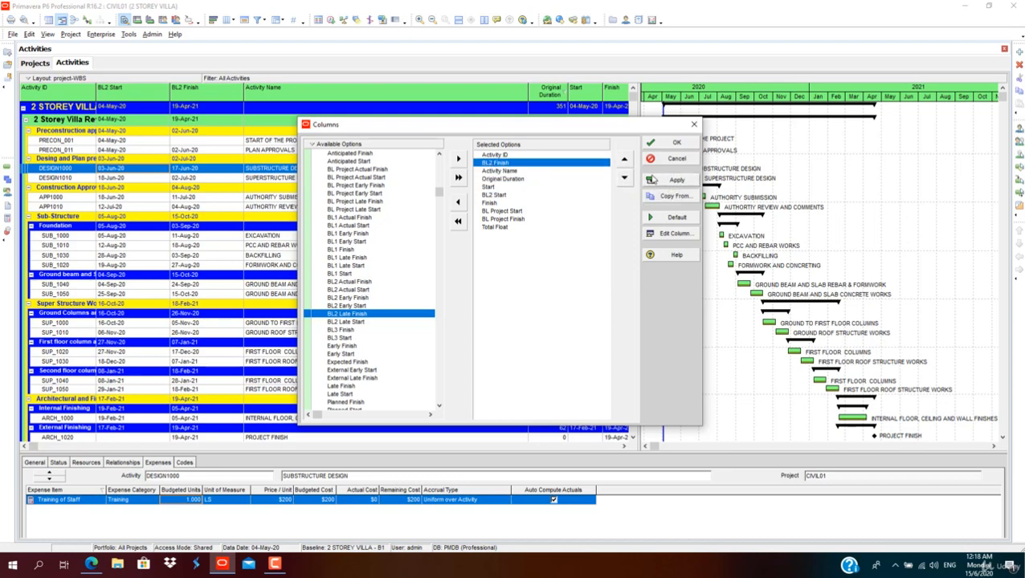
{"action": "left_click", "coordinate": [625, 178]}
{"action": "left_click", "coordinate": [625, 178]}
{"action": "left_click", "coordinate": [624, 178]}
{"action": "left_click", "coordinate": [625, 178]}
{"action": "left_click", "coordinate": [625, 178]}
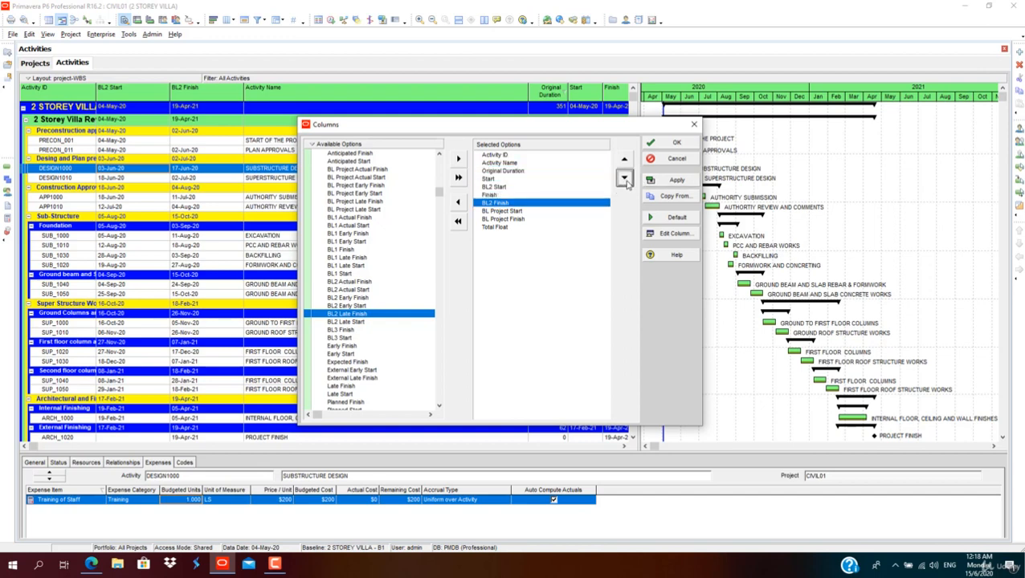
{"action": "left_click", "coordinate": [489, 188]}
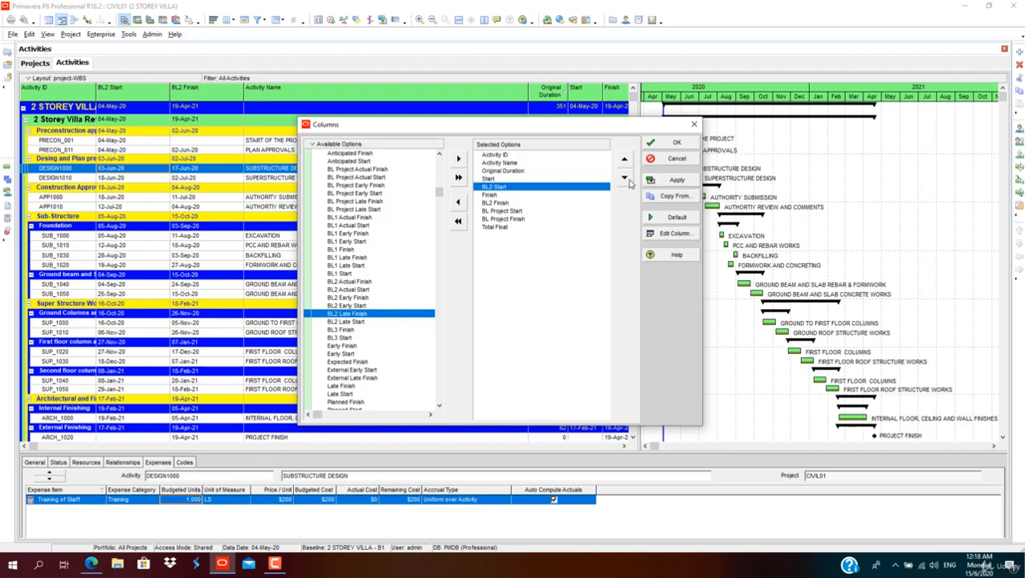
{"action": "left_click", "coordinate": [624, 177]}
{"action": "left_click", "coordinate": [671, 180]}
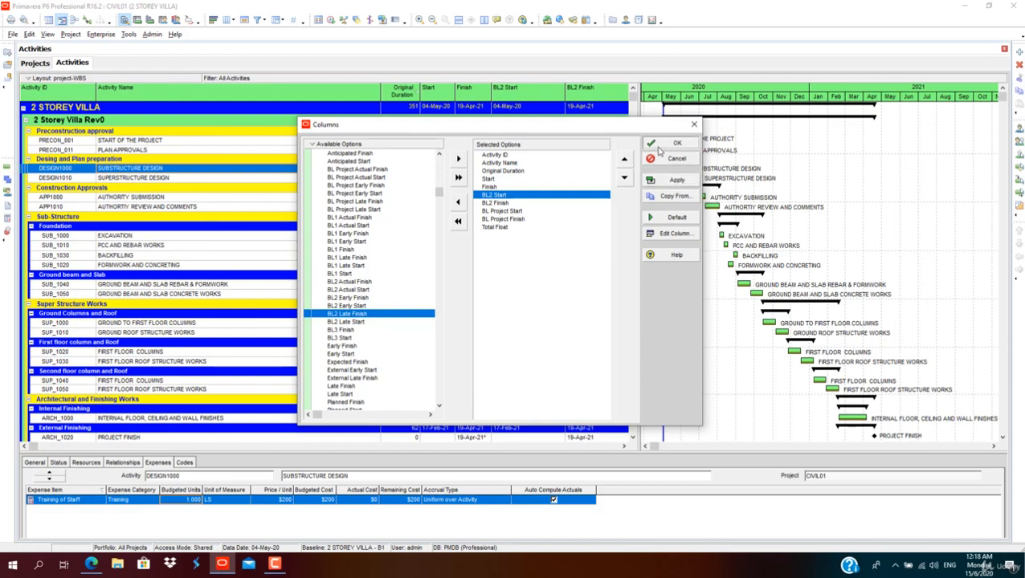
{"action": "left_click", "coordinate": [652, 142]}
Step: Narrow the baseline date columns so they fit in the activity table
{"action": "left_click_drag", "start_coordinate": [697, 130], "coordinate": [695, 130]}
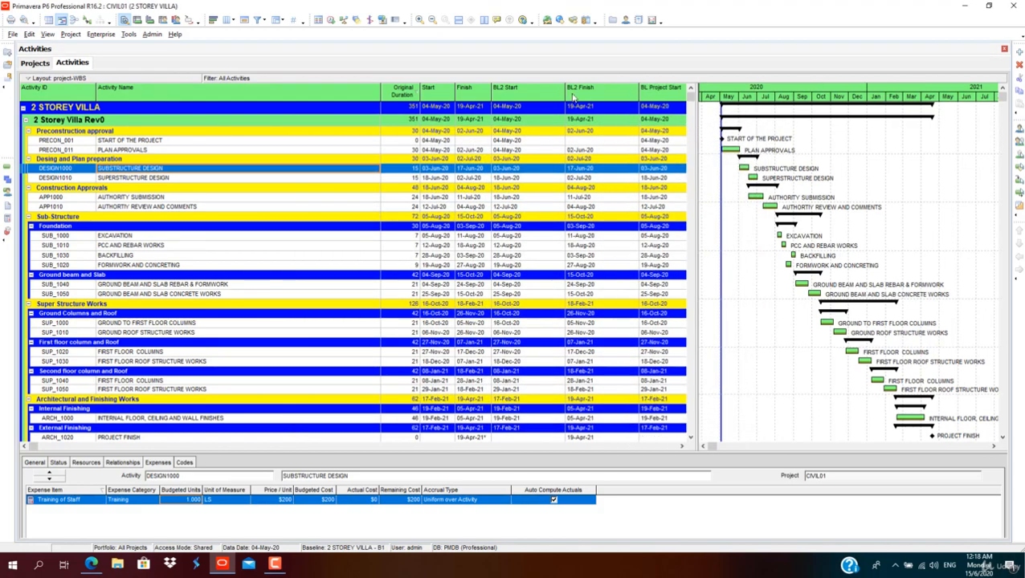
{"action": "left_click_drag", "start_coordinate": [564, 94], "coordinate": [544, 95]}
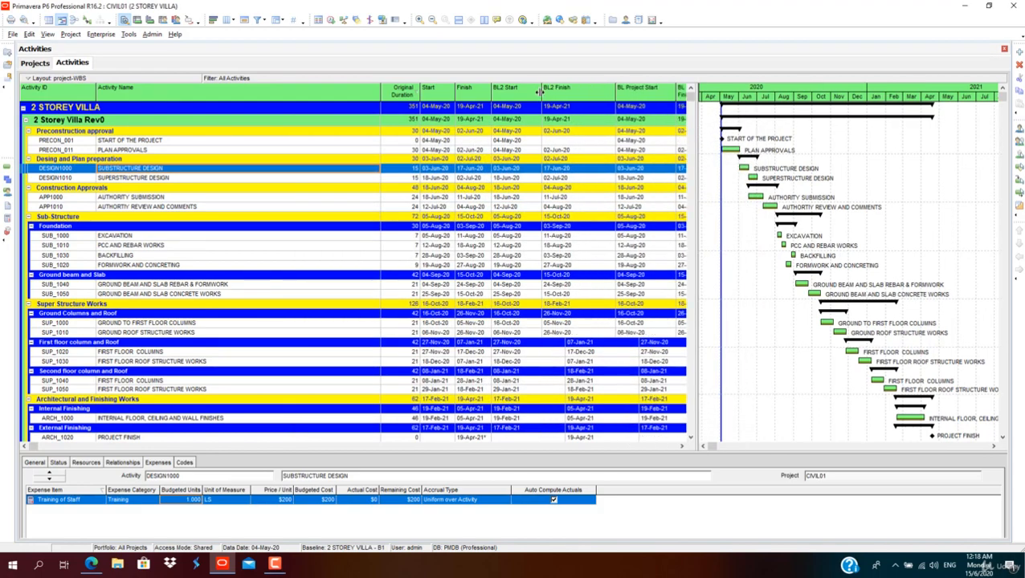
{"action": "left_click_drag", "start_coordinate": [616, 90], "coordinate": [581, 93]}
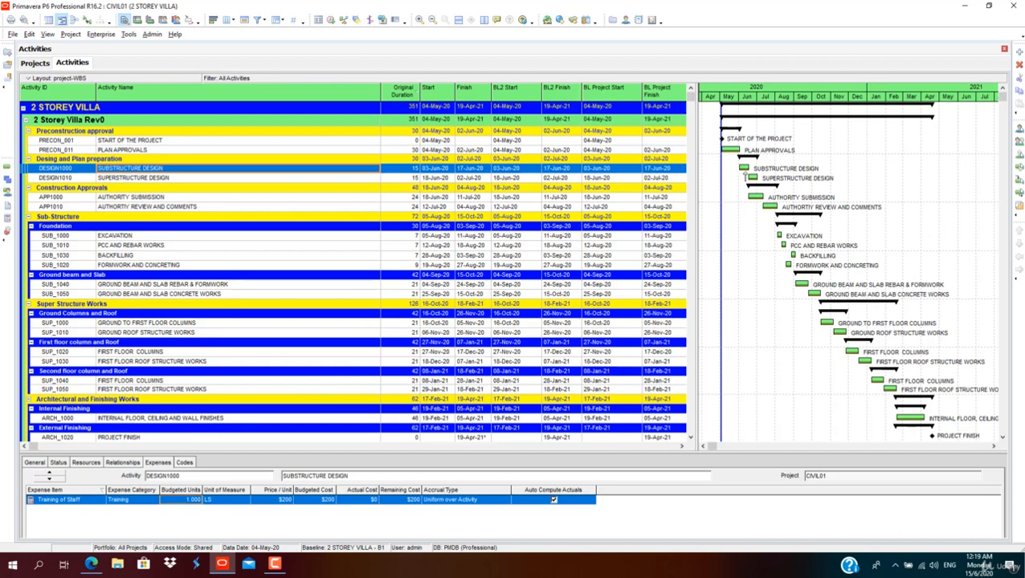
Step: Turn on the Second Baseline bar in the Gantt chart and set its colour to red
{"action": "right_click", "coordinate": [743, 228]}
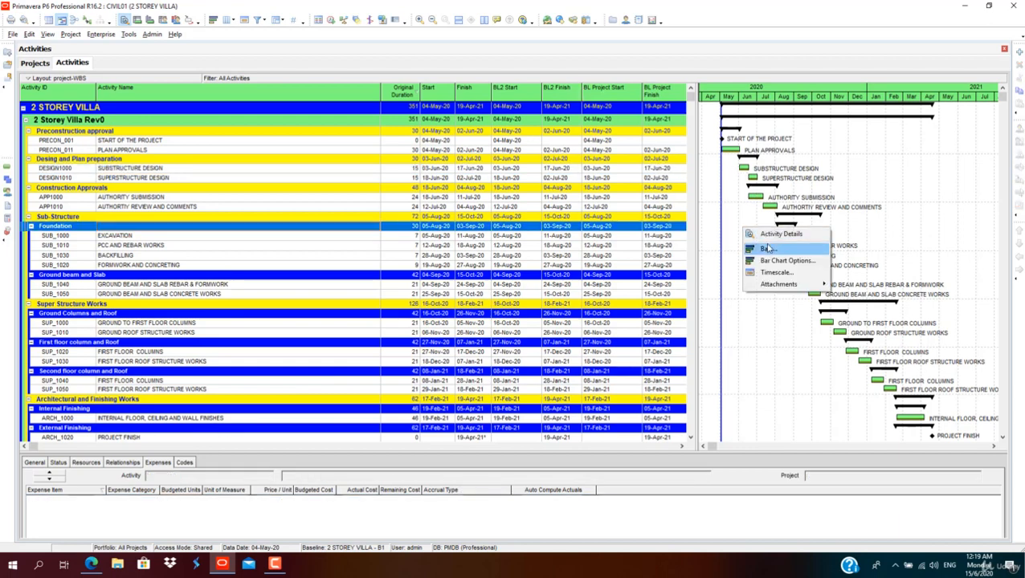
{"action": "left_click", "coordinate": [767, 249]}
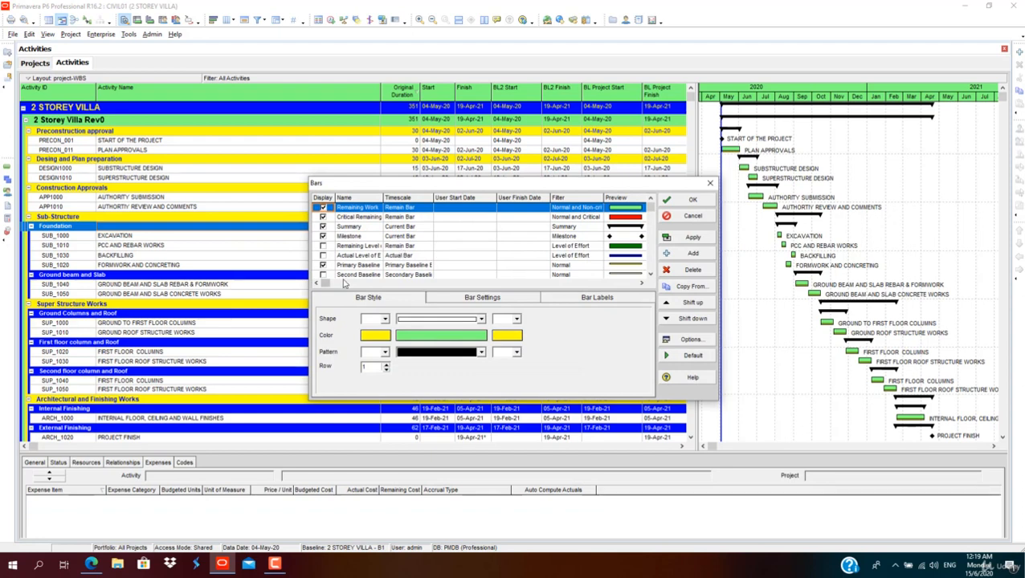
{"action": "left_click", "coordinate": [326, 276]}
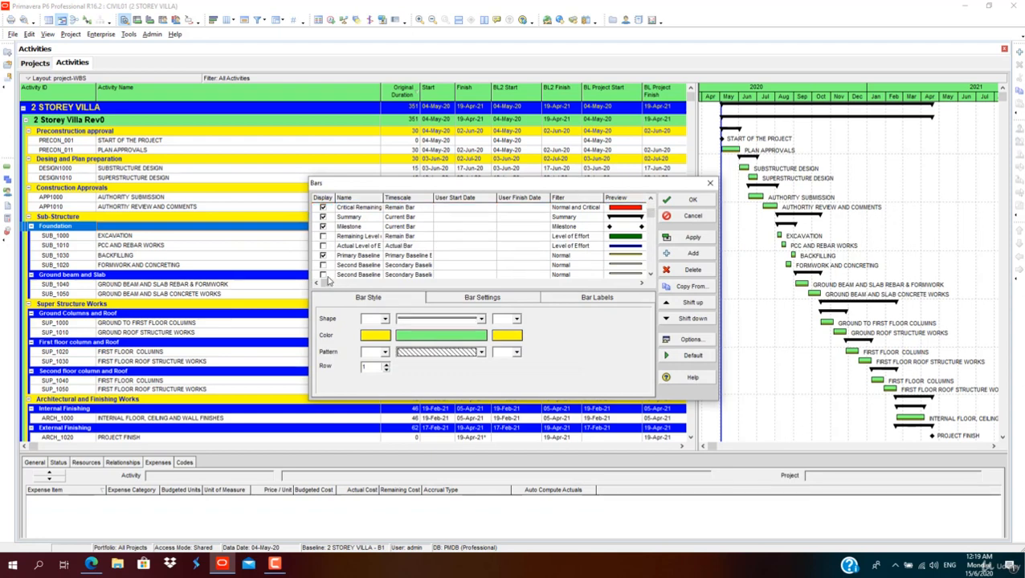
{"action": "left_click", "coordinate": [639, 265]}
{"action": "left_click", "coordinate": [445, 335]}
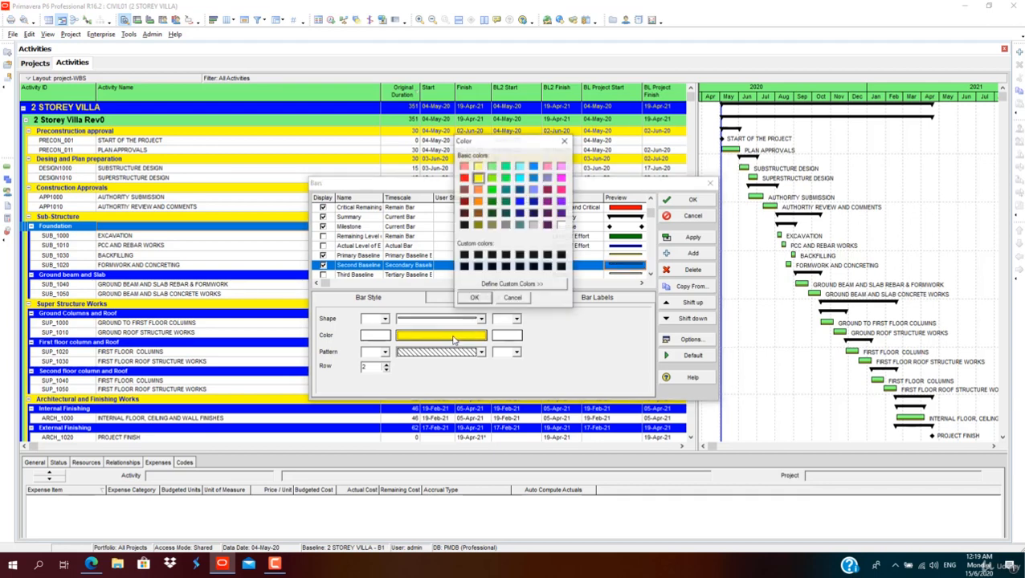
{"action": "left_click", "coordinate": [463, 177]}
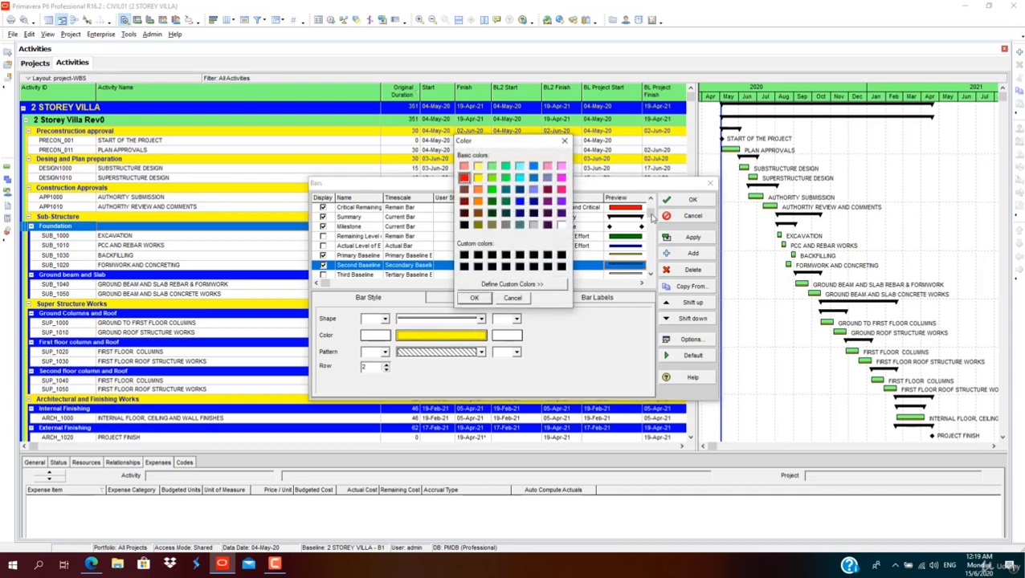
{"action": "left_click", "coordinate": [474, 298]}
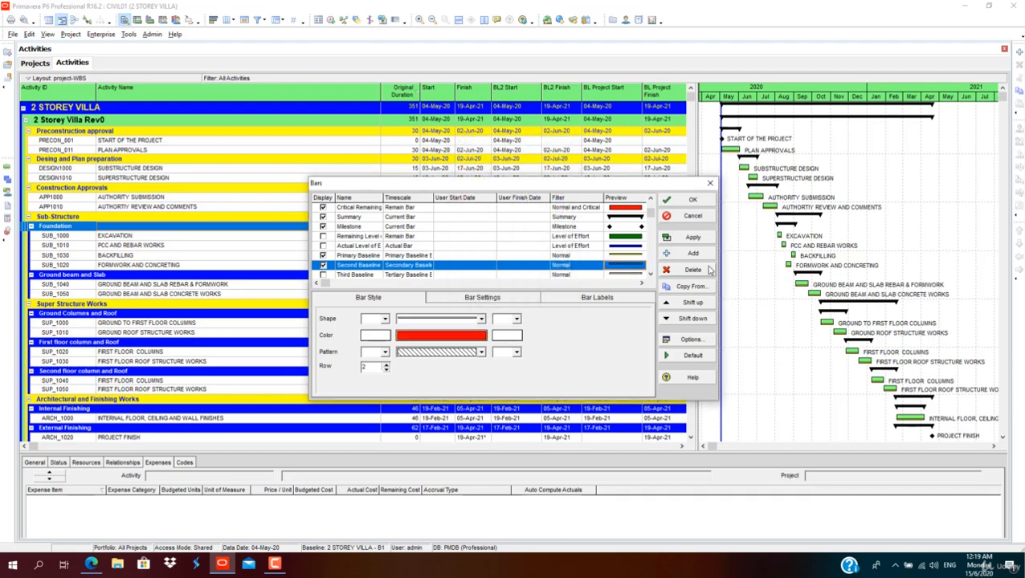
{"action": "left_click", "coordinate": [696, 240]}
{"action": "left_click", "coordinate": [691, 200]}
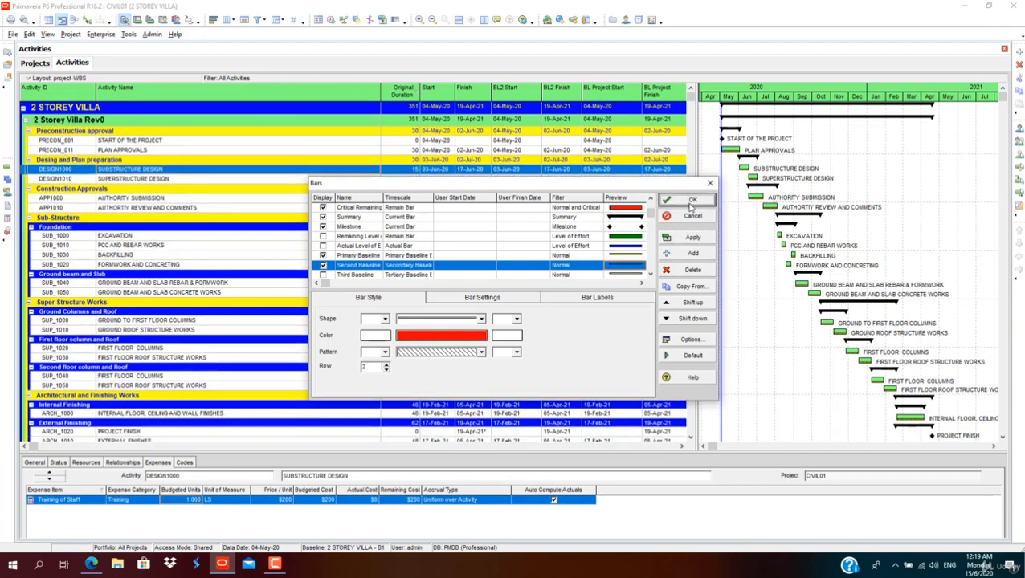
Step: Schedule the project with the data date set to 13-May-20
{"action": "left_click", "coordinate": [328, 21]}
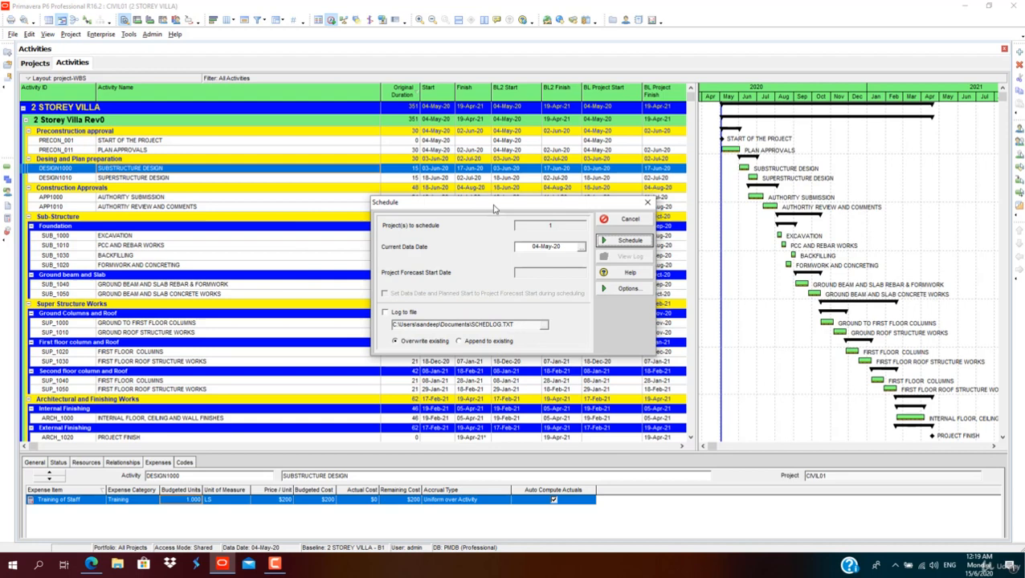
{"action": "left_click", "coordinate": [580, 248]}
{"action": "left_click", "coordinate": [583, 330]}
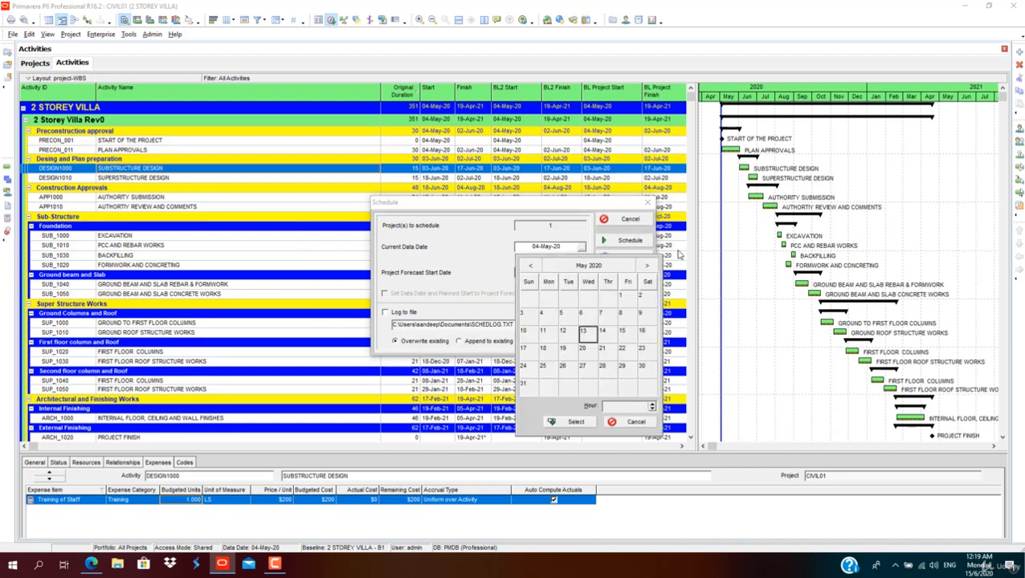
{"action": "left_click", "coordinate": [578, 422]}
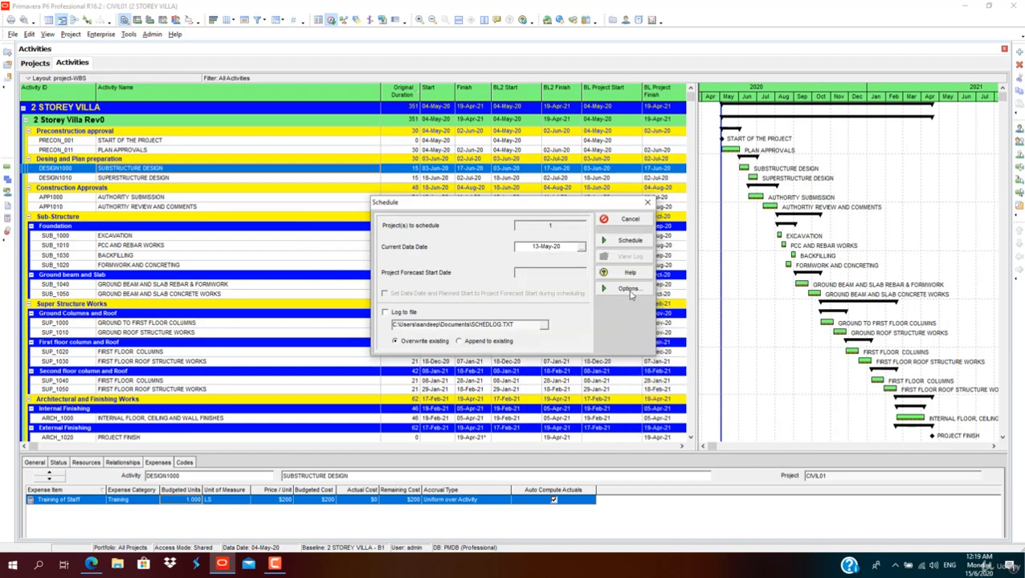
{"action": "left_click", "coordinate": [629, 239]}
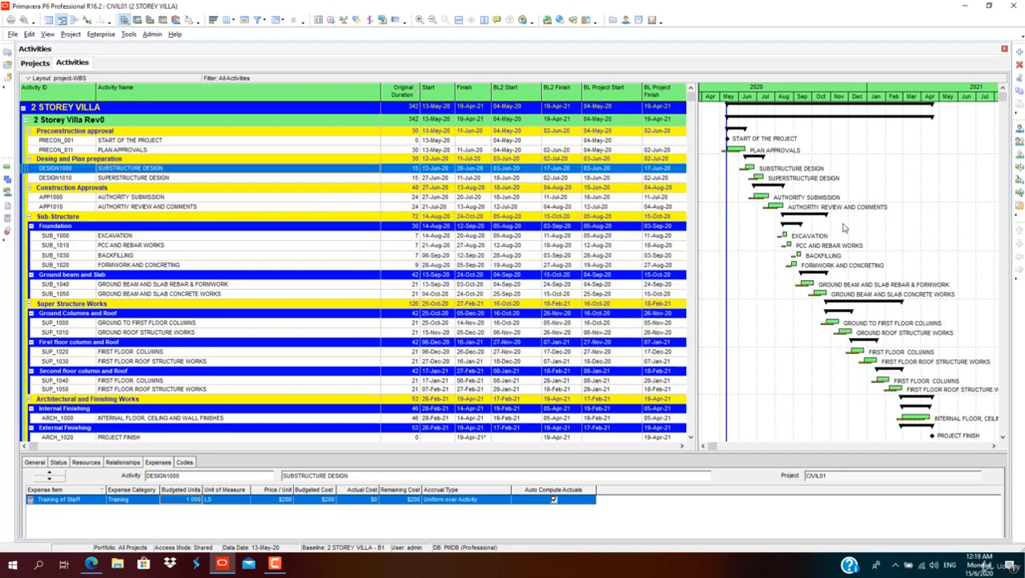
Step: Turn off the Primary Baseline bar in the Gantt chart bar settings
{"action": "right_click", "coordinate": [779, 267]}
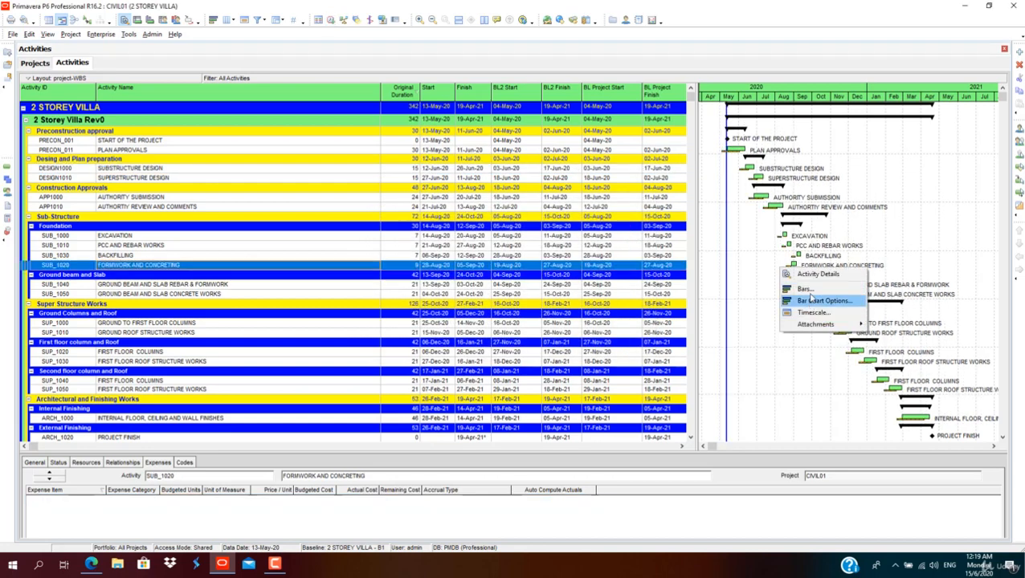
{"action": "left_click", "coordinate": [811, 294]}
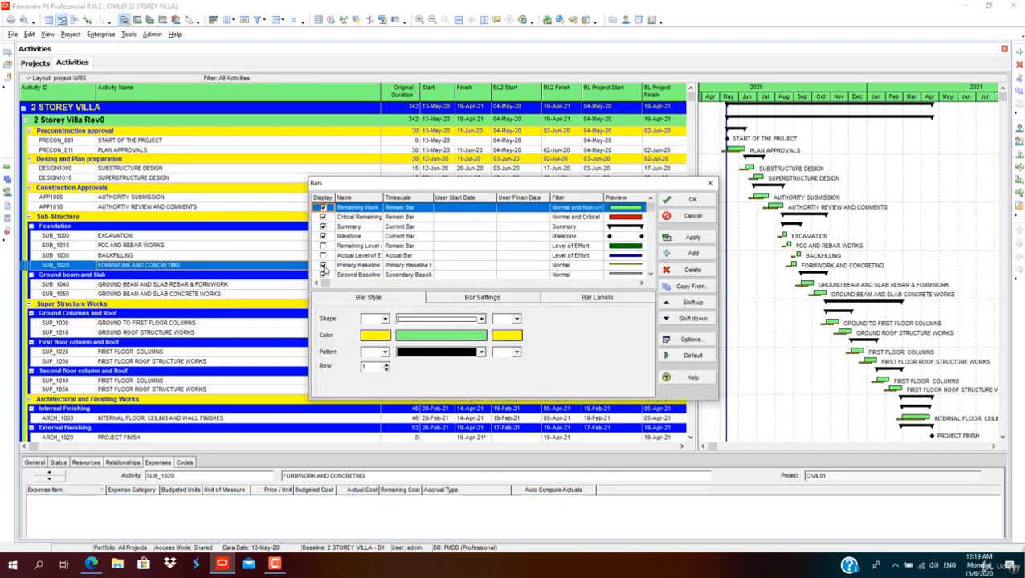
{"action": "left_click", "coordinate": [325, 268]}
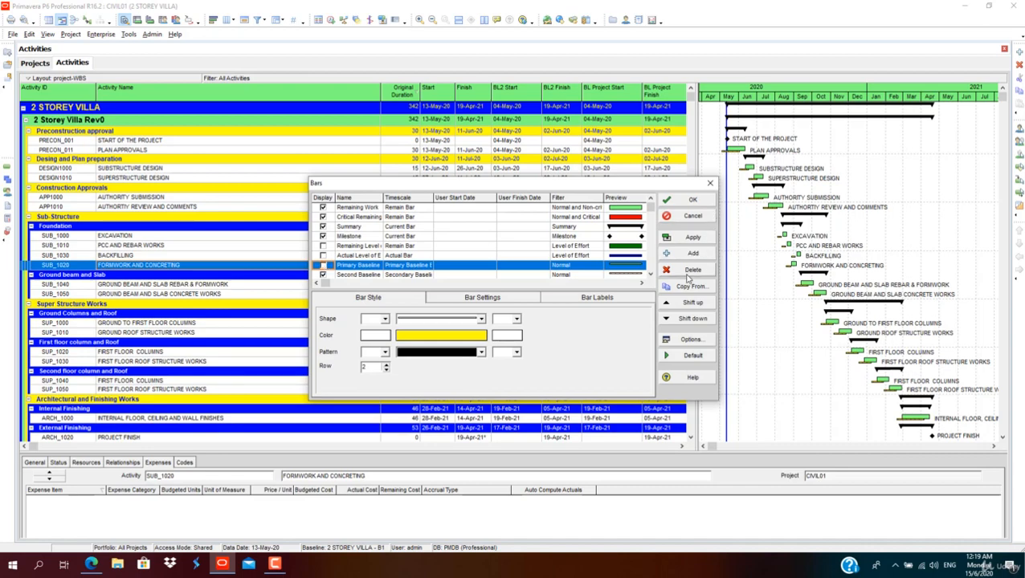
{"action": "left_click", "coordinate": [693, 239]}
{"action": "left_click", "coordinate": [690, 201]}
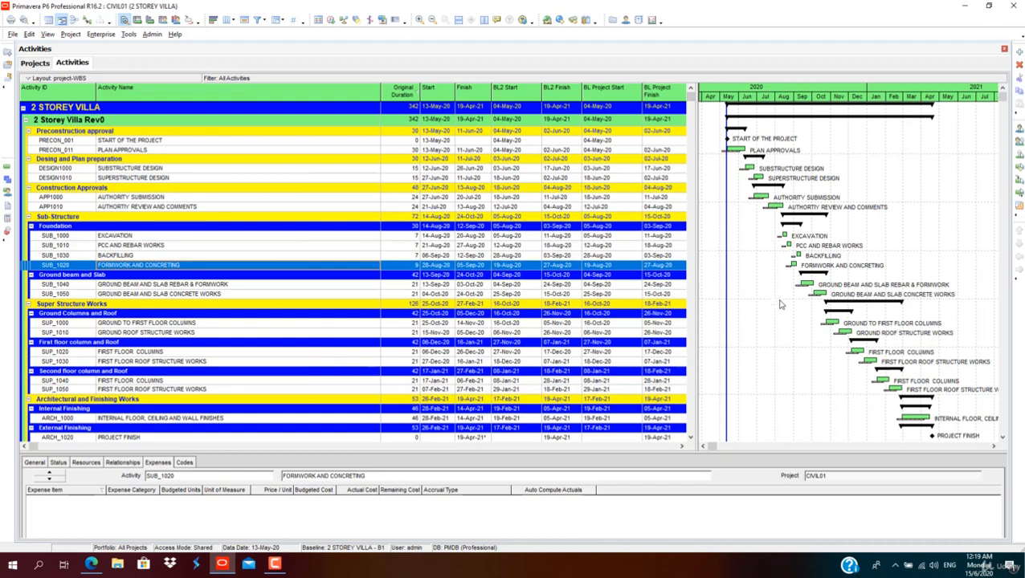